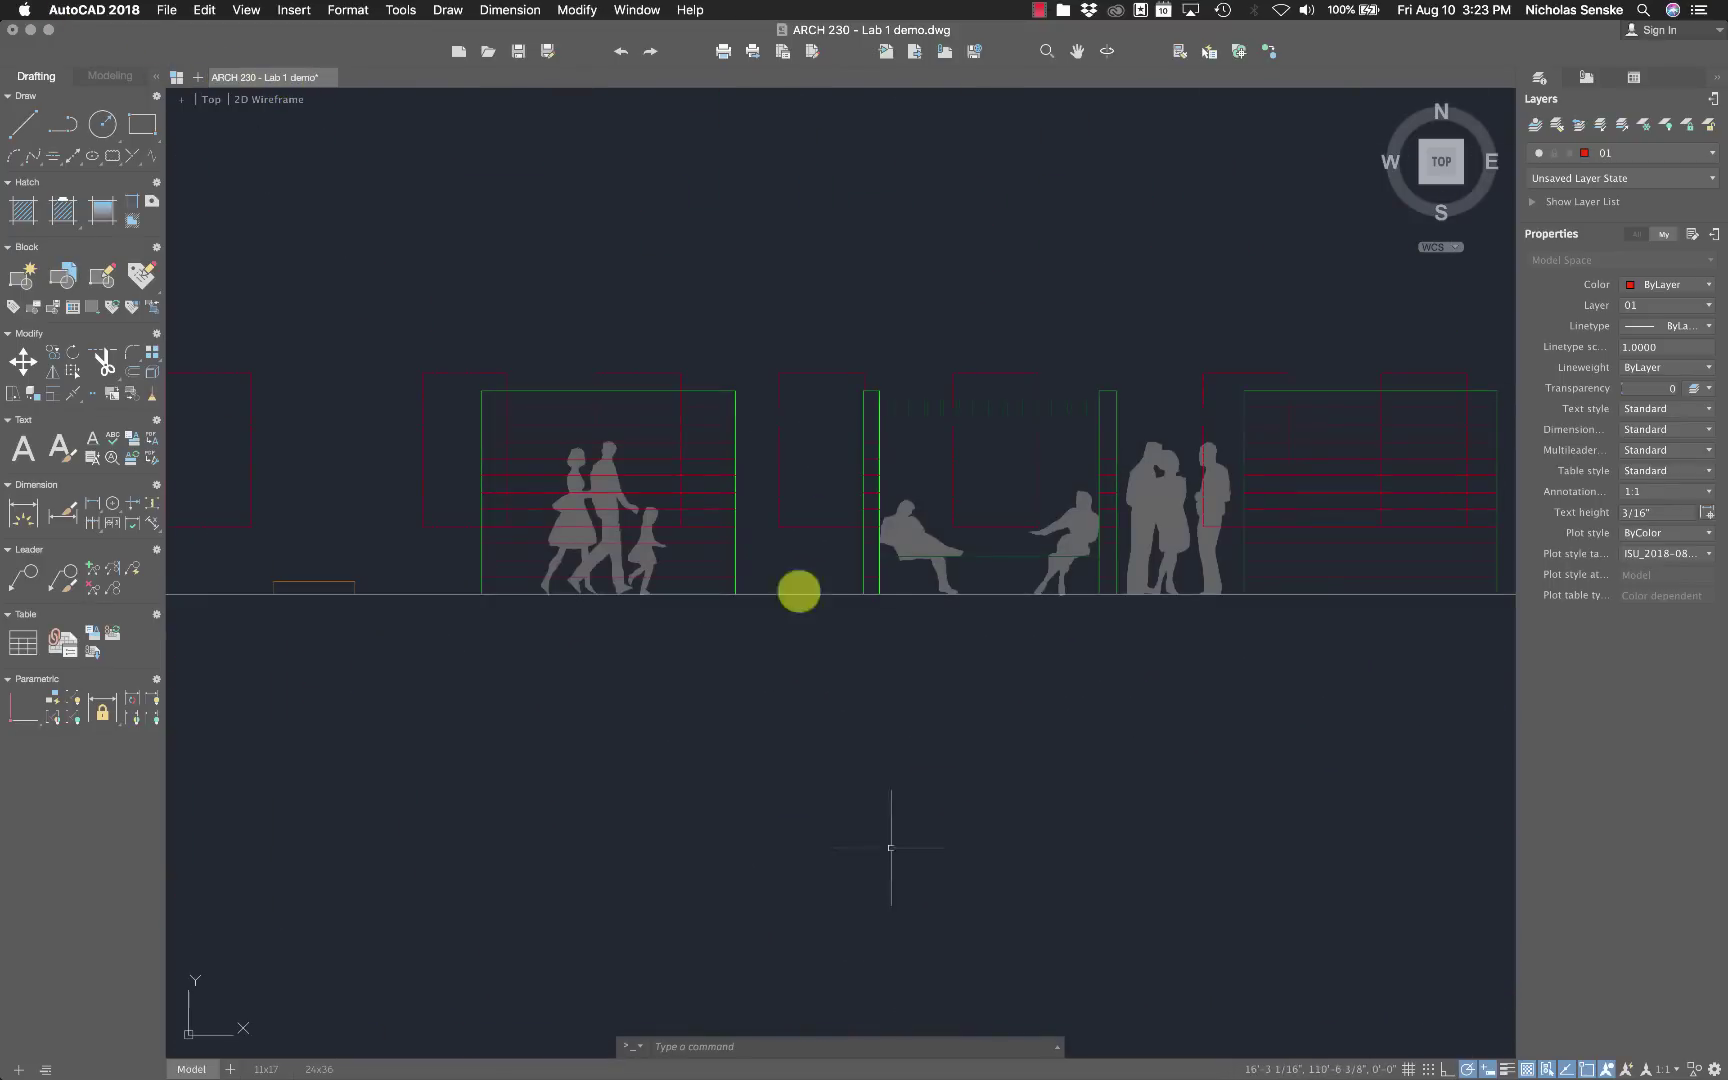
Pan and zoom along the elevation in AutoCAD until its left end is in view.
{"action": "scroll", "coordinate": [780, 480], "scroll_direction": "down", "scroll_amount": 2}
{"action": "scroll", "coordinate": [810, 563], "scroll_direction": "down", "scroll_amount": 4}
{"action": "middle_click_drag", "start_coordinate": [924, 745], "coordinate": [864, 540]}
{"action": "scroll", "coordinate": [837, 513], "scroll_direction": "up", "scroll_amount": 5}
{"action": "mouse_move", "coordinate": [860, 608]}
{"action": "middle_mouse_down"}
{"action": "mouse_move", "coordinate": [703, 422]}
{"action": "mouse_move", "coordinate": [818, 656]}
{"action": "mouse_move", "coordinate": [1223, 744]}
{"action": "middle_mouse_up"}
Scroll down to the floor plan, then zoom back out to the whole page.
{"action": "scroll", "coordinate": [703, 422], "scroll_direction": "down", "scroll_amount": 5}
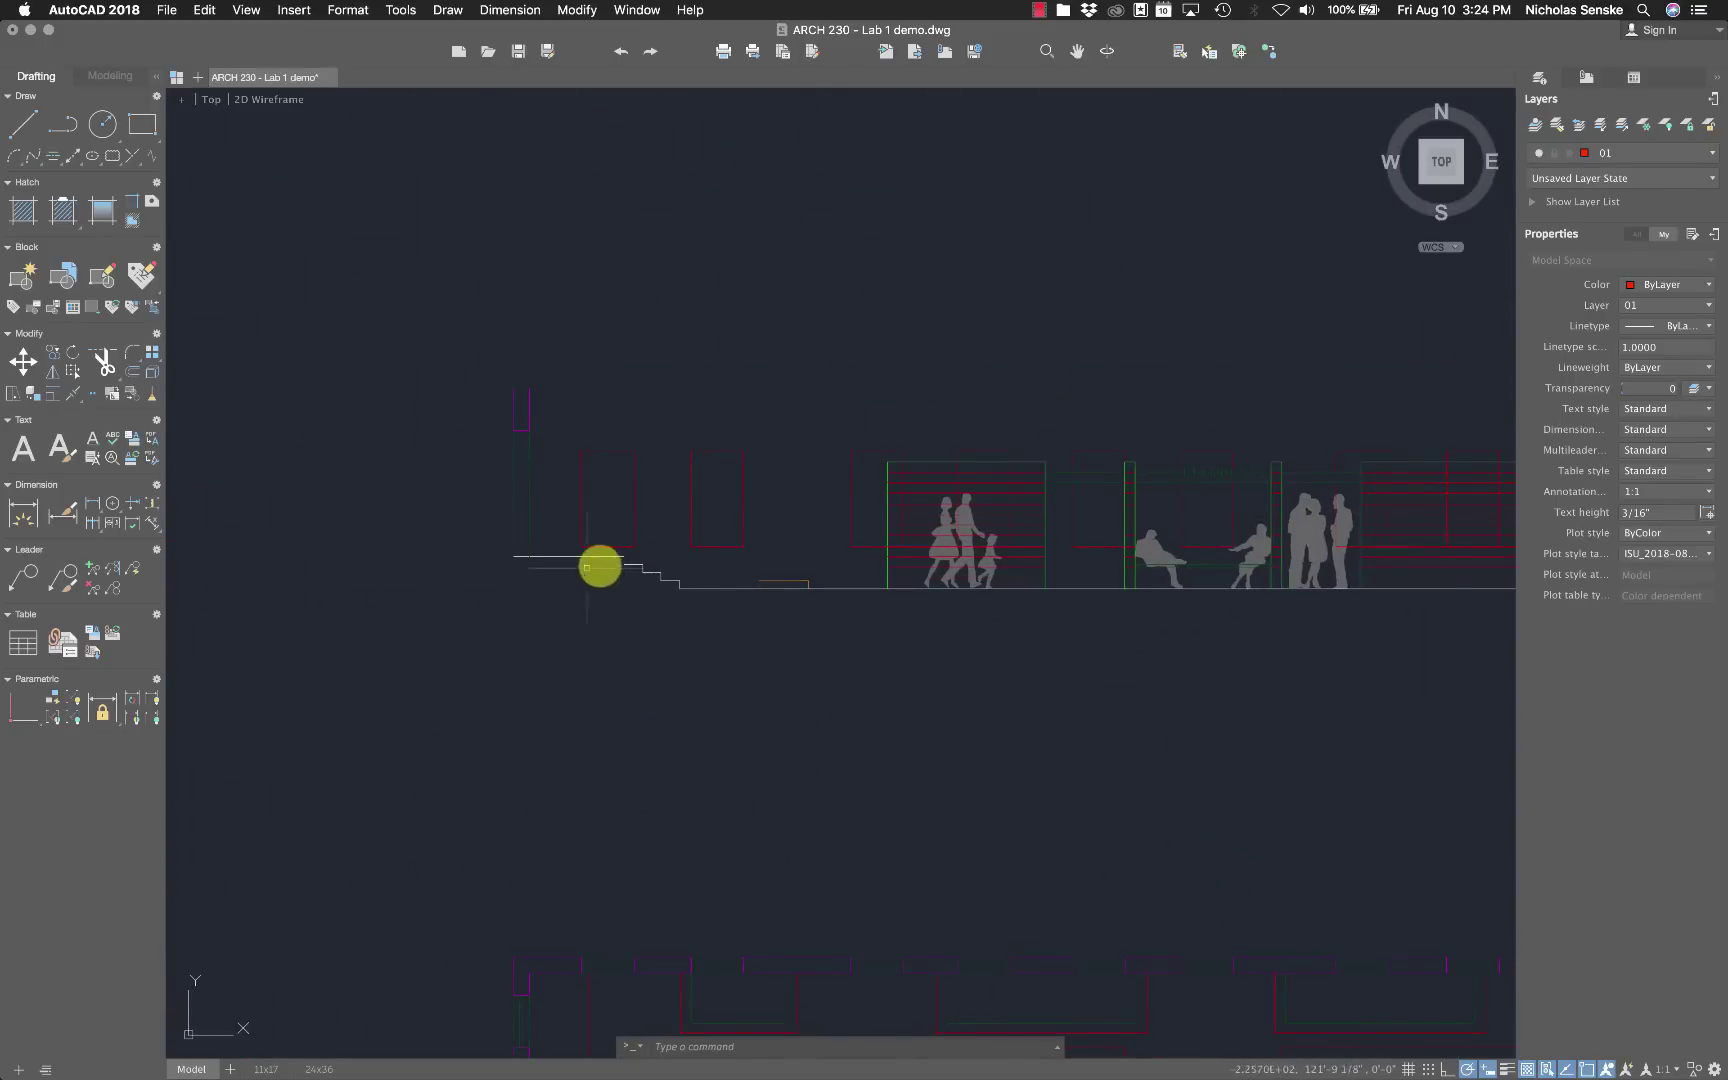
{"action": "mouse_move", "coordinate": [926, 731]}
{"action": "middle_mouse_down"}
{"action": "mouse_move", "coordinate": [733, 613]}
{"action": "mouse_move", "coordinate": [614, 568]}
{"action": "middle_mouse_up"}
Bring the plotted PDF to the front in Acrobat and zoom in three steps.
{"action": "left_click", "coordinate": [848, 1046]}
{"action": "mouse_move", "coordinate": [855, 1075]}
{"action": "left_click", "coordinate": [992, 1045]}
{"action": "left_click", "coordinate": [551, 94]}
{"action": "left_click", "coordinate": [553, 95]}
{"action": "left_click", "coordinate": [553, 95]}
{"action": "scroll", "coordinate": [999, 744], "scroll_direction": "down", "scroll_amount": 3}
{"action": "scroll", "coordinate": [840, 342], "scroll_direction": "down", "scroll_amount": 5}
{"action": "scroll", "coordinate": [843, 345], "scroll_direction": "down", "scroll_amount": 2}
{"action": "left_click", "coordinate": [524, 96]}
{"action": "left_click", "coordinate": [525, 96]}
{"action": "left_click", "coordinate": [521, 96]}
{"action": "left_click", "coordinate": [759, 1042]}
{"action": "scroll", "coordinate": [922, 544], "scroll_direction": "down", "scroll_amount": 5}
{"action": "scroll", "coordinate": [1257, 598], "scroll_direction": "up", "scroll_amount": 6}
{"action": "scroll", "coordinate": [907, 303], "scroll_direction": "up", "scroll_amount": 2}
{"action": "scroll", "coordinate": [1060, 460], "scroll_direction": "down", "scroll_amount": 4}
{"action": "scroll", "coordinate": [1090, 652], "scroll_direction": "up", "scroll_amount": 4}
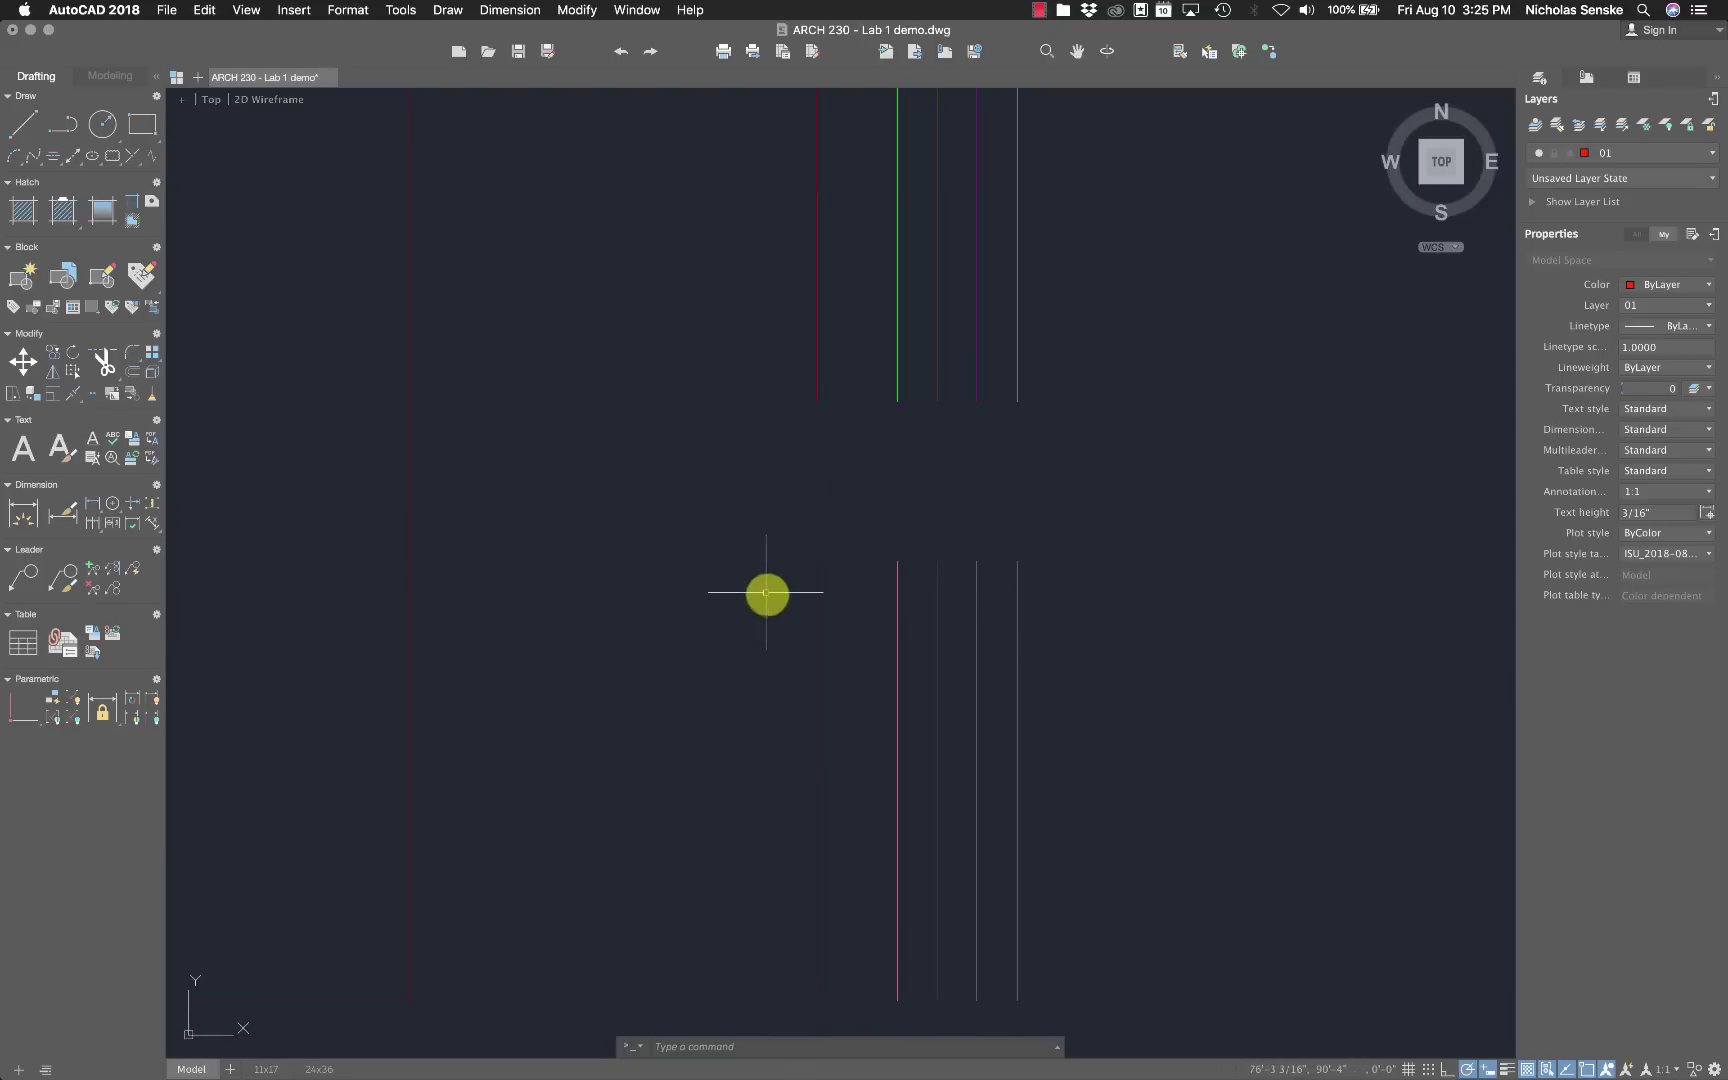
{"action": "scroll", "coordinate": [1064, 626], "scroll_direction": "down", "scroll_amount": 2}
{"action": "scroll", "coordinate": [737, 646], "scroll_direction": "down", "scroll_amount": 2}
{"action": "mouse_move", "coordinate": [737, 646]}
{"action": "middle_mouse_down"}
{"action": "mouse_move", "coordinate": [958, 648]}
{"action": "mouse_move", "coordinate": [939, 597]}
{"action": "middle_mouse_up"}
{"action": "scroll", "coordinate": [756, 671], "scroll_direction": "down", "scroll_amount": 2}
{"action": "mouse_move", "coordinate": [717, 1064]}
{"action": "left_click", "coordinate": [1005, 1045]}
Zoom in on the PDF and scroll around the plan's linework.
{"action": "left_click", "coordinate": [551, 92]}
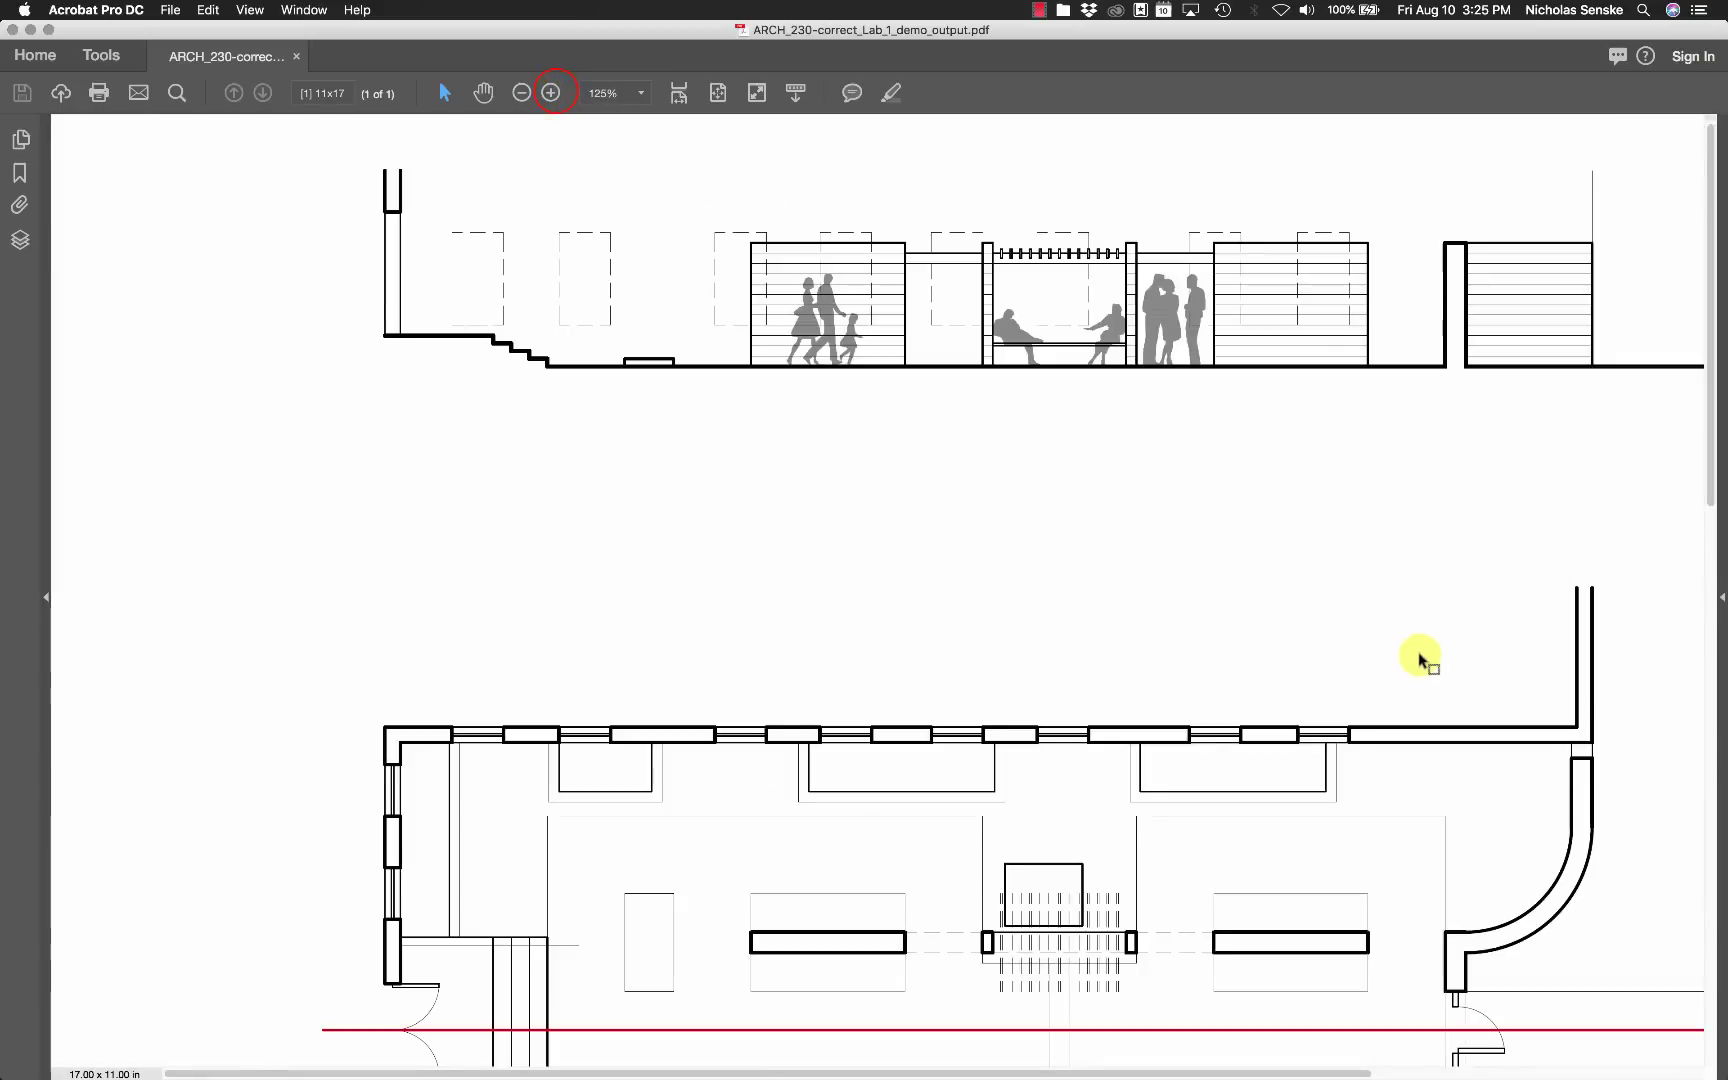
{"action": "scroll", "coordinate": [1423, 650], "scroll_direction": "down", "scroll_amount": 5}
{"action": "scroll", "coordinate": [438, 569], "scroll_direction": "right", "scroll_amount": 5}
{"action": "left_click", "coordinate": [1107, 502]}
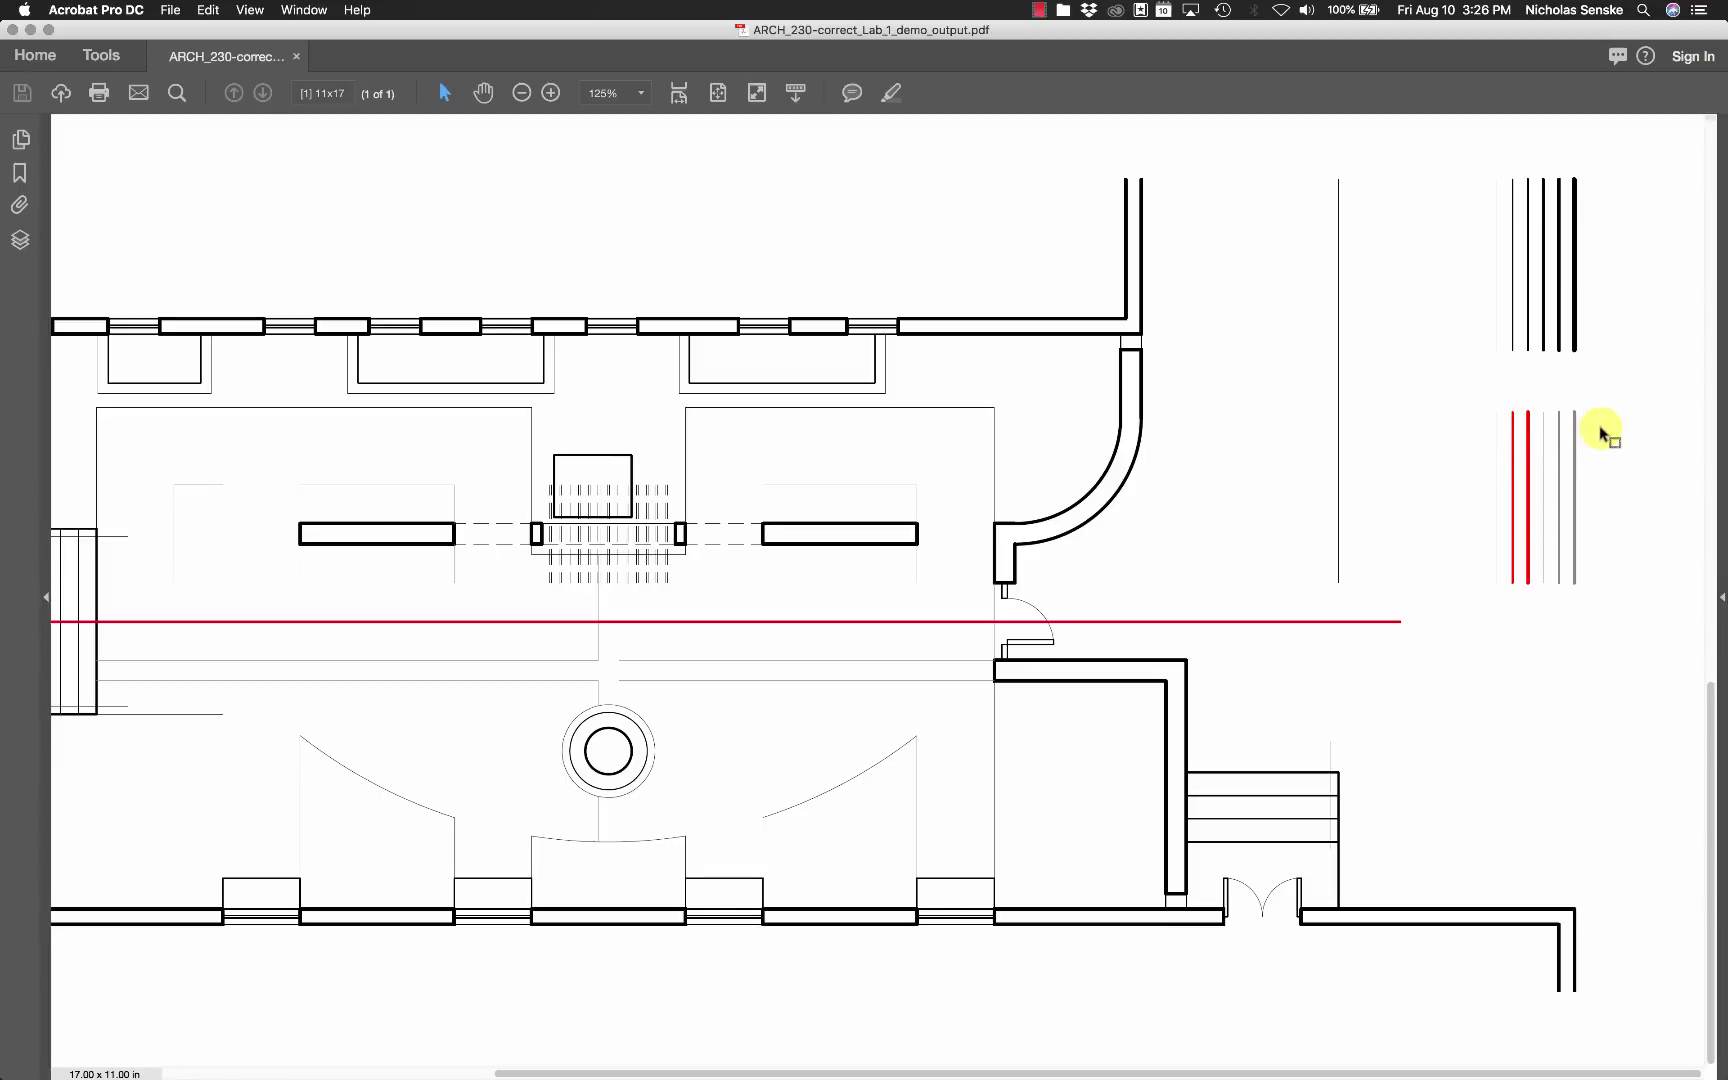
{"action": "left_click", "coordinate": [676, 377]}
{"action": "scroll", "coordinate": [1144, 430], "scroll_direction": "left", "scroll_amount": 5}
Zoom out to the whole sheet and return to the AutoCAD drawing.
{"action": "left_click", "coordinate": [519, 93]}
{"action": "mouse_move", "coordinate": [887, 1068]}
{"action": "left_click", "coordinate": [760, 1040]}
{"action": "scroll", "coordinate": [930, 540], "scroll_direction": "left", "scroll_amount": 5}
Open the Layers palette with LAYER, float it, and enlarge it to list every layer.
{"action": "type", "text": "layer"}
{"action": "left_click", "coordinate": [1195, 449]}
{"action": "left_click_drag", "start_coordinate": [864, 501], "coordinate": [1100, 375]}
{"action": "left_click", "coordinate": [1169, 412]}
{"action": "left_click", "coordinate": [1714, 100]}
{"action": "left_click_drag", "start_coordinate": [1033, 388], "coordinate": [1162, 279]}
{"action": "left_click_drag", "start_coordinate": [1307, 625], "coordinate": [1438, 745]}
{"action": "left_click_drag", "start_coordinate": [1049, 279], "coordinate": [1003, 337]}
{"action": "left_click_drag", "start_coordinate": [1160, 343], "coordinate": [1076, 327]}
Put the red horizontal wall line on layer 05.
{"action": "left_click", "coordinate": [491, 565]}
{"action": "left_click", "coordinate": [1628, 172]}
{"action": "left_click", "coordinate": [1636, 287]}
Move the magenta wall line from layer 05 back to layer 01.
{"action": "key", "text": "Escape"}
{"action": "scroll", "coordinate": [517, 594], "scroll_direction": "up", "scroll_amount": 5}
{"action": "left_click", "coordinate": [519, 521]}
{"action": "left_click", "coordinate": [1638, 172]}
{"action": "left_click", "coordinate": [1645, 212]}
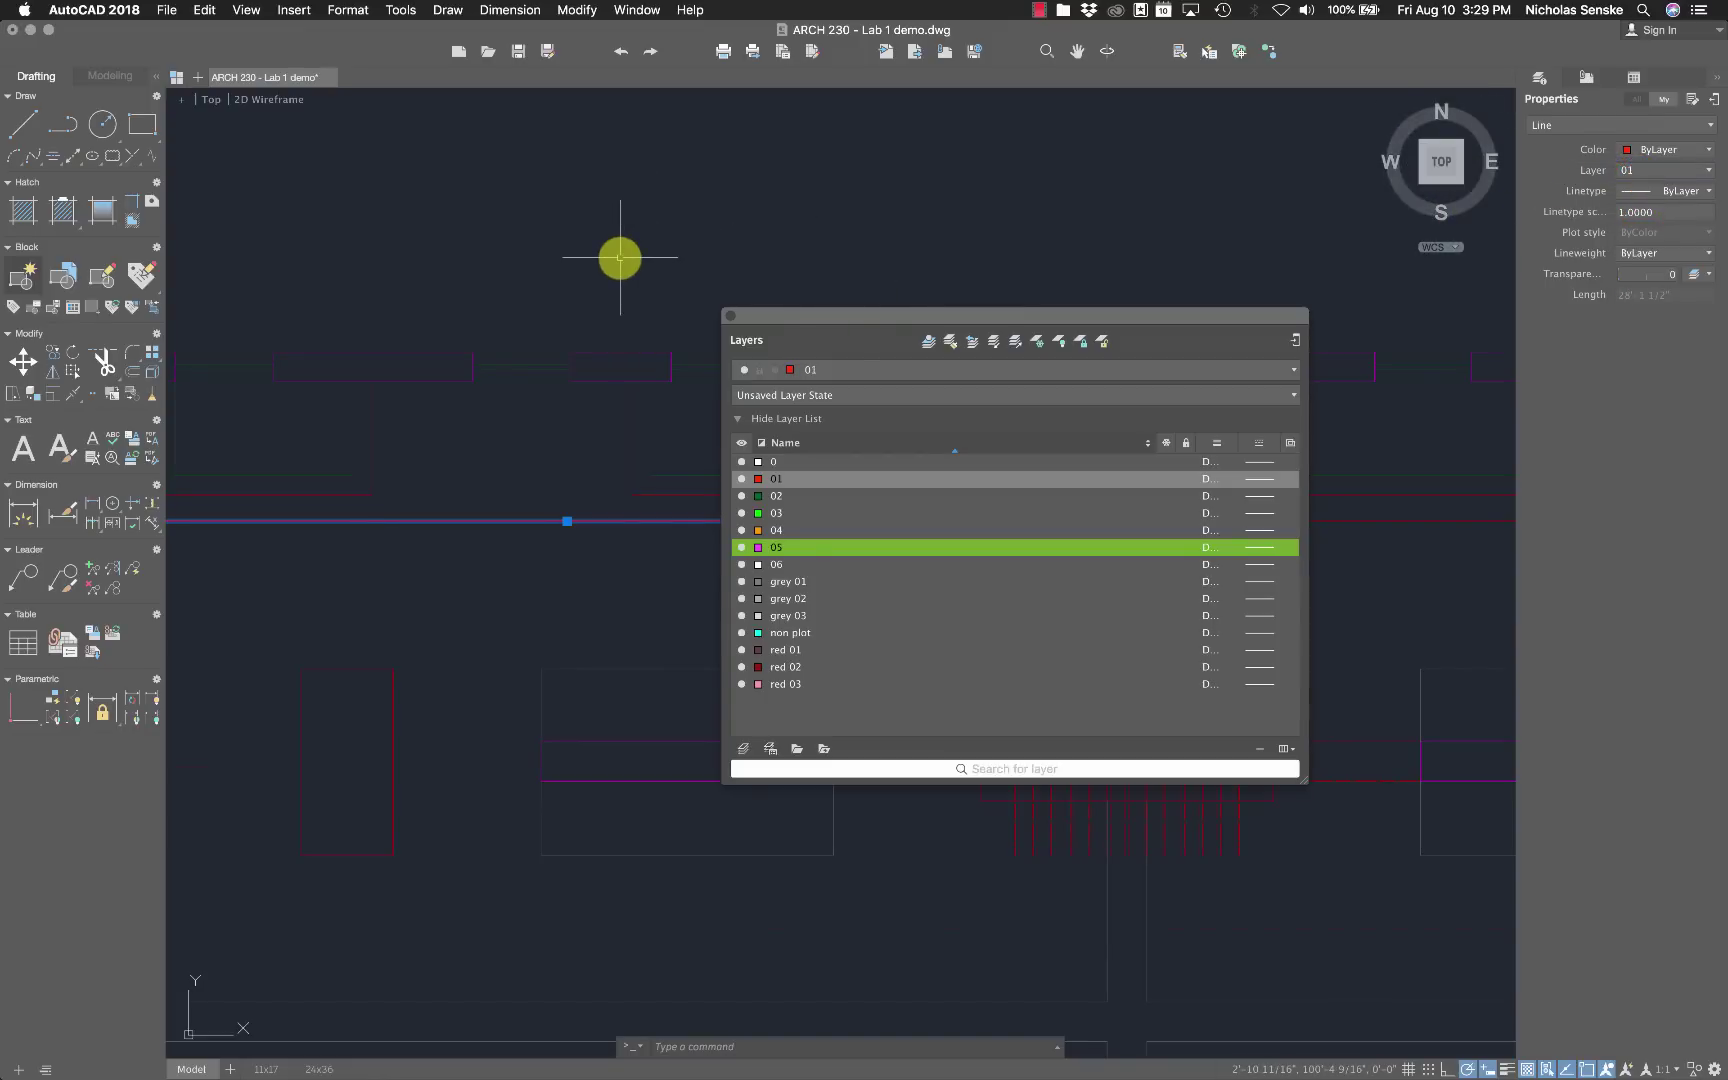
{"action": "key", "text": "Escape"}
Make layer 01 the active layer in the Layers palette.
{"action": "scroll", "coordinate": [590, 300], "scroll_direction": "up", "scroll_amount": 3}
{"action": "right_click", "coordinate": [789, 478]}
{"action": "left_click", "coordinate": [770, 480]}
{"action": "left_click", "coordinate": [819, 482]}
Draw a new horizontal line on layer 01 and select it to check its properties.
{"action": "left_click", "coordinate": [23, 124]}
{"action": "left_click", "coordinate": [304, 235]}
{"action": "left_click", "coordinate": [645, 243]}
{"action": "right_click", "coordinate": [645, 243]}
{"action": "left_click", "coordinate": [670, 240]}
{"action": "left_click", "coordinate": [513, 328]}
{"action": "left_click", "coordinate": [451, 195]}
{"action": "key", "text": "Escape"}
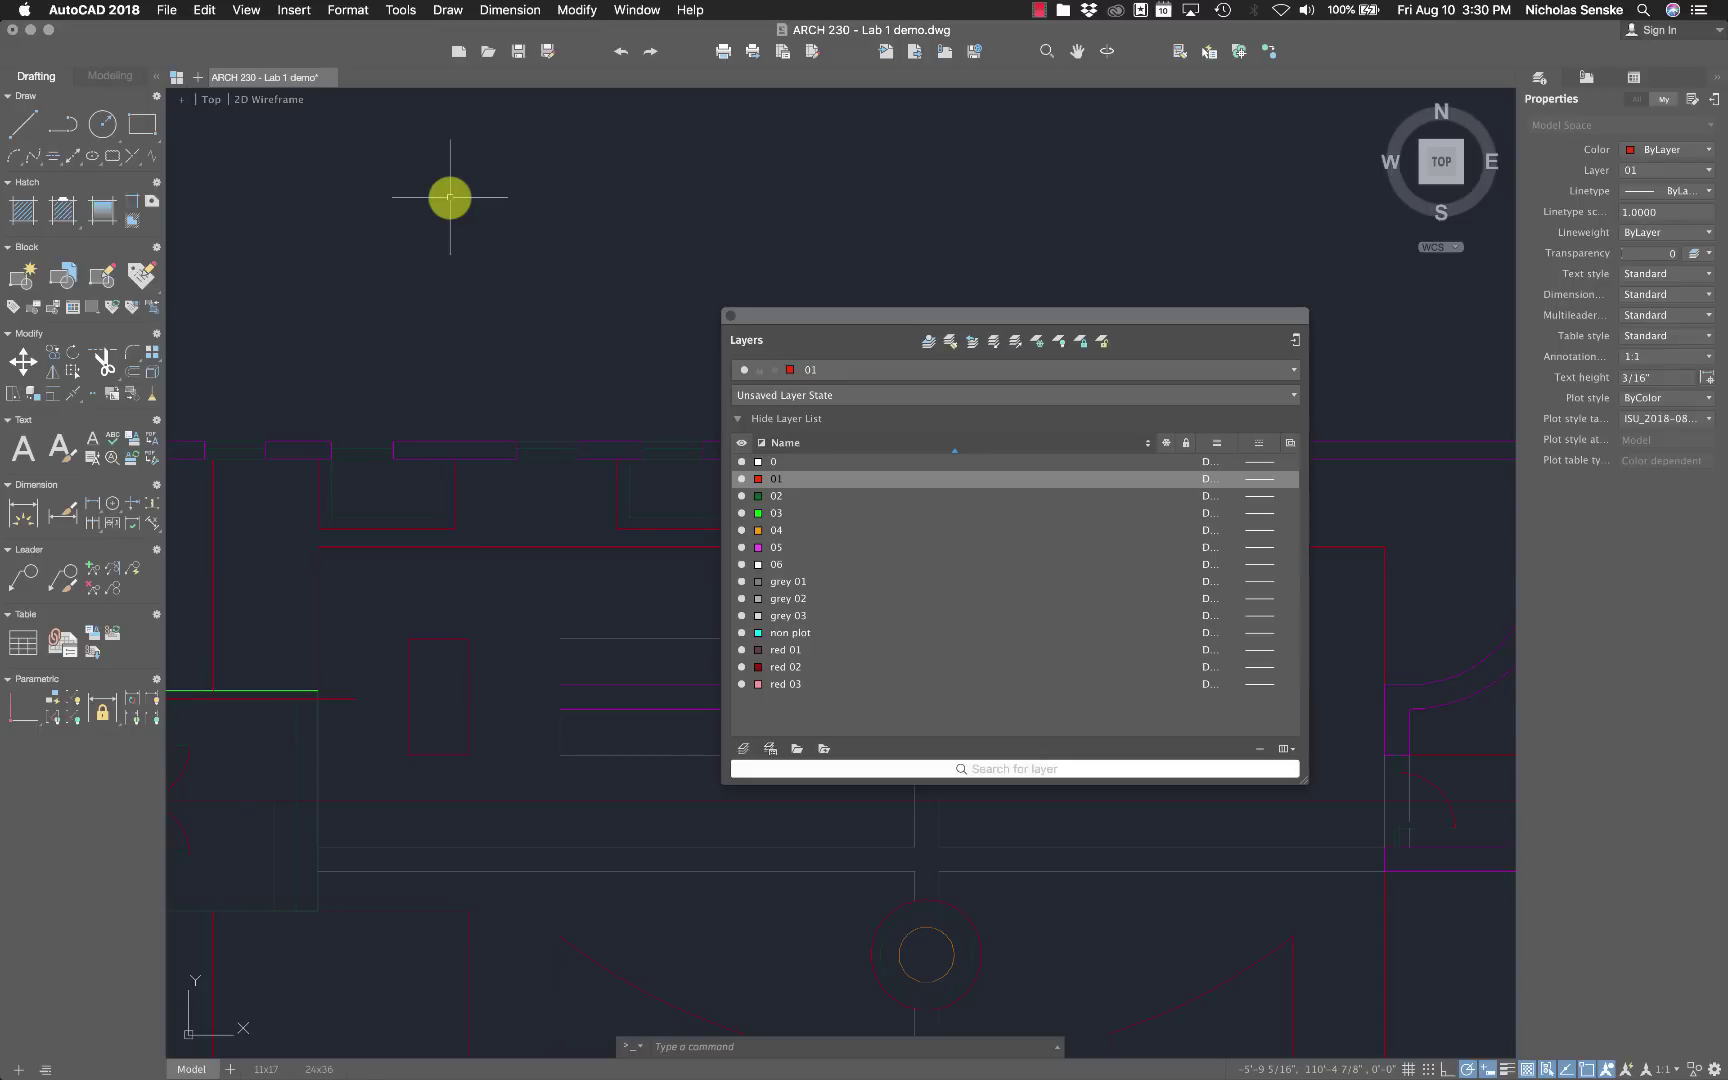
Draw another line on layer 01 and keep its colour ByLayer.
{"action": "left_click", "coordinate": [23, 123]}
{"action": "left_click", "coordinate": [251, 230]}
{"action": "right_click", "coordinate": [455, 221]}
{"action": "left_click", "coordinate": [478, 229]}
{"action": "left_click", "coordinate": [401, 283]}
{"action": "left_click", "coordinate": [353, 177]}
{"action": "left_click", "coordinate": [1646, 150]}
{"action": "left_click", "coordinate": [1068, 210]}
{"action": "left_click", "coordinate": [494, 241]}
{"action": "left_click", "coordinate": [505, 278]}
{"action": "key", "text": "Escape"}
Keep the new line's lineweight ByLayer and reselect it.
{"action": "left_click", "coordinate": [410, 182]}
{"action": "left_click", "coordinate": [1652, 254]}
{"action": "left_click", "coordinate": [1673, 278]}
{"action": "left_click_drag", "start_coordinate": [1160, 321], "coordinate": [1160, 304]}
{"action": "left_click_drag", "start_coordinate": [1201, 295], "coordinate": [1243, 285]}
{"action": "left_click", "coordinate": [484, 290]}
{"action": "left_click", "coordinate": [437, 180]}
Show the Lab 1 Assignment folder in Finder and select ISU_2018-08-21.ctb.
{"action": "key", "text": "Escape"}
{"action": "mouse_move", "coordinate": [536, 1070]}
{"action": "left_click", "coordinate": [402, 1046]}
{"action": "left_click", "coordinate": [91, 209]}
{"action": "left_click", "coordinate": [736, 701]}
Open ISU_2018-08-21.ctb in the Plot Style Editor, showing Color 1 at 0.0900 mm.
{"action": "double_click", "coordinate": [110, 213]}
{"action": "left_click_drag", "start_coordinate": [463, 60], "coordinate": [594, 237]}
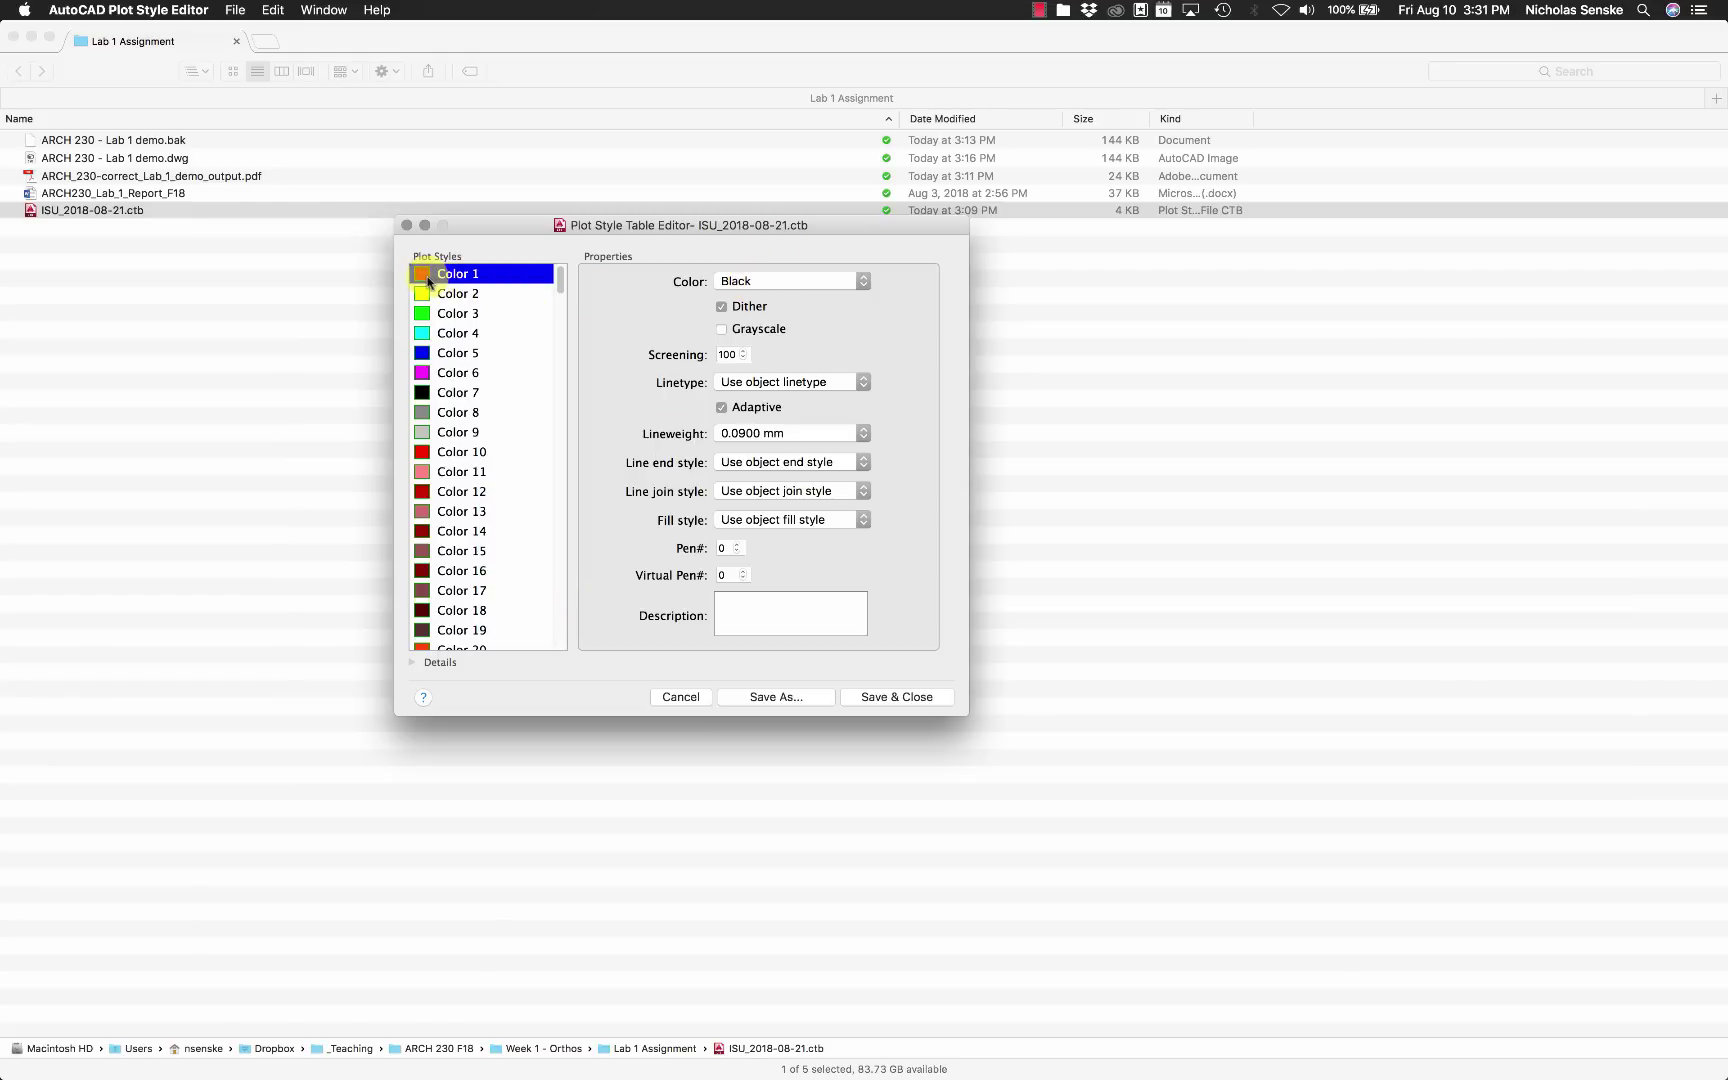
Back in AutoCAD, confirm layer 02 uses colour 106 without changing it.
{"action": "left_click", "coordinate": [729, 1040]}
{"action": "left_click", "coordinate": [803, 464]}
{"action": "left_click", "coordinate": [860, 282]}
Read the lineweights: Color 106 at 0.2000 mm, Color 6 at 0.6500 mm, Color 7 at 0.8000 mm.
{"action": "left_click", "coordinate": [855, 1045]}
{"action": "scroll", "coordinate": [551, 523], "scroll_direction": "down", "scroll_amount": 1}
{"action": "scroll", "coordinate": [551, 523], "scroll_direction": "down", "scroll_amount": 15}
{"action": "scroll", "coordinate": [505, 530], "scroll_direction": "up", "scroll_amount": 5}
{"action": "scroll", "coordinate": [510, 533], "scroll_direction": "up", "scroll_amount": 3}
{"action": "left_click", "coordinate": [497, 622]}
{"action": "scroll", "coordinate": [513, 536], "scroll_direction": "up", "scroll_amount": 15}
{"action": "left_click", "coordinate": [456, 375]}
{"action": "left_click", "coordinate": [468, 392]}
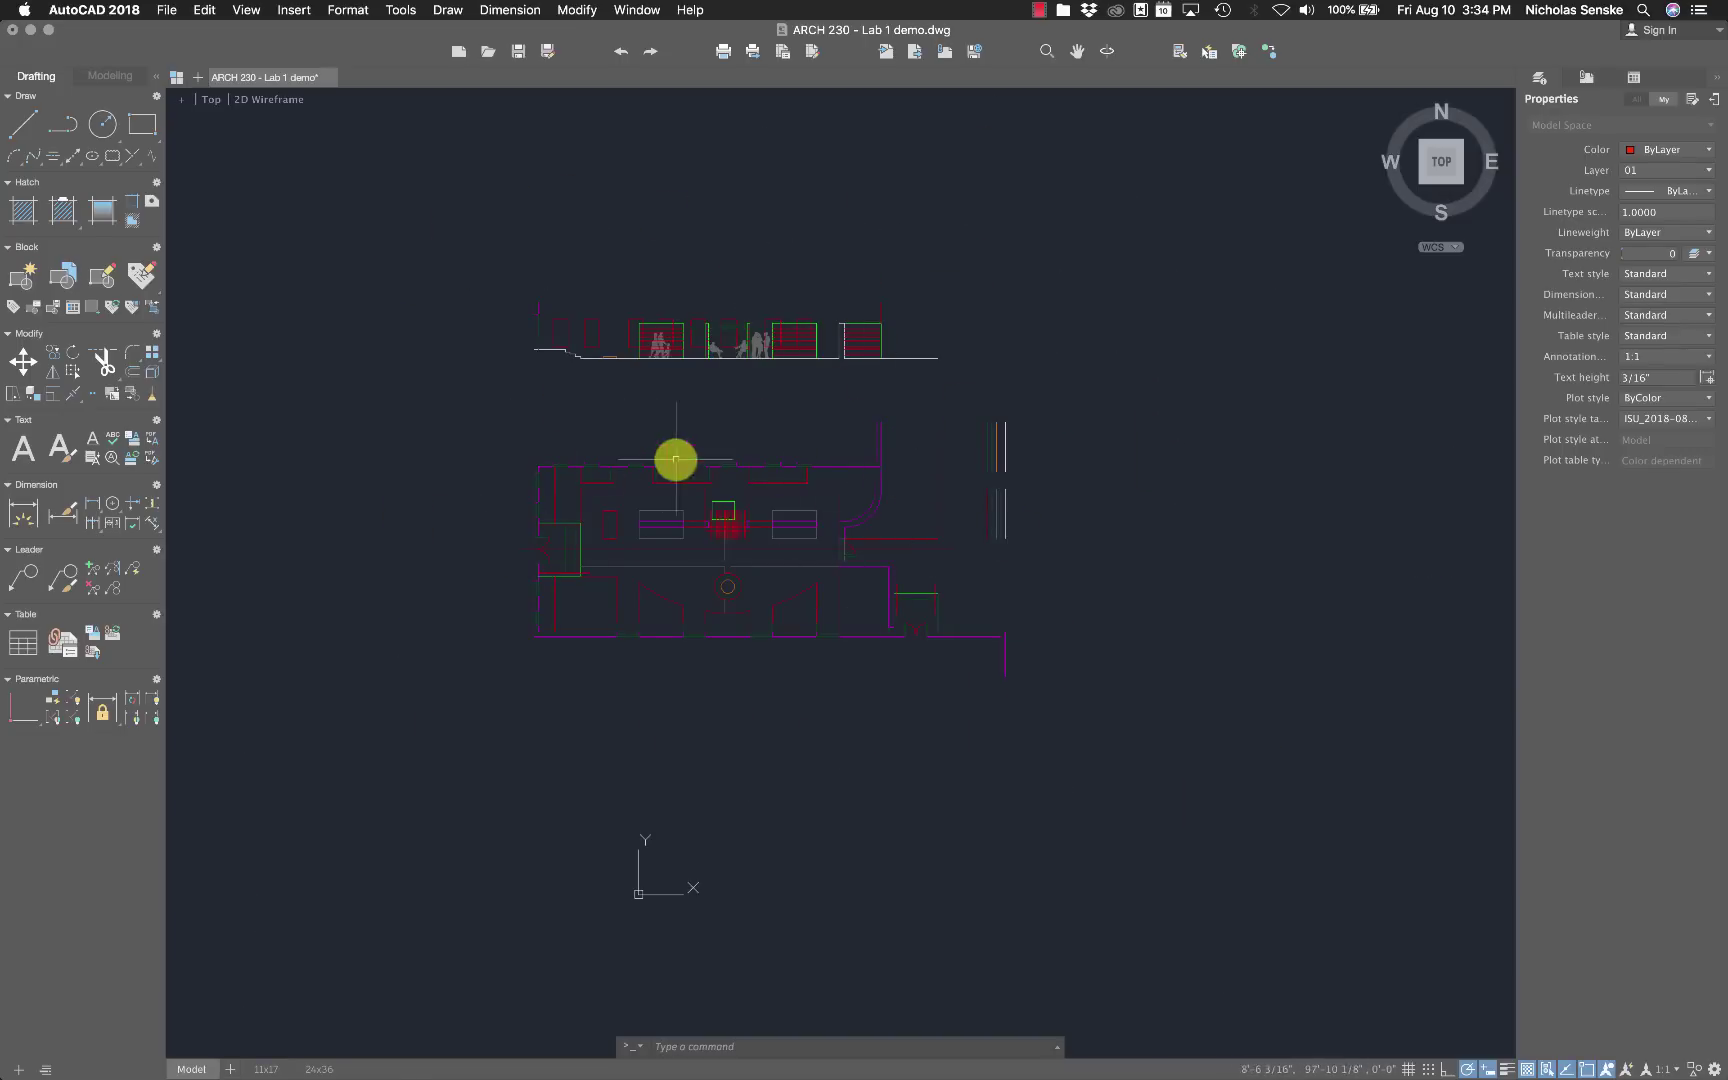
Zoom in and out on the plan and elevation in the Model tab.
{"action": "scroll", "coordinate": [690, 470], "scroll_direction": "up", "scroll_amount": 3}
{"action": "scroll", "coordinate": [760, 510], "scroll_direction": "down", "scroll_amount": 1}
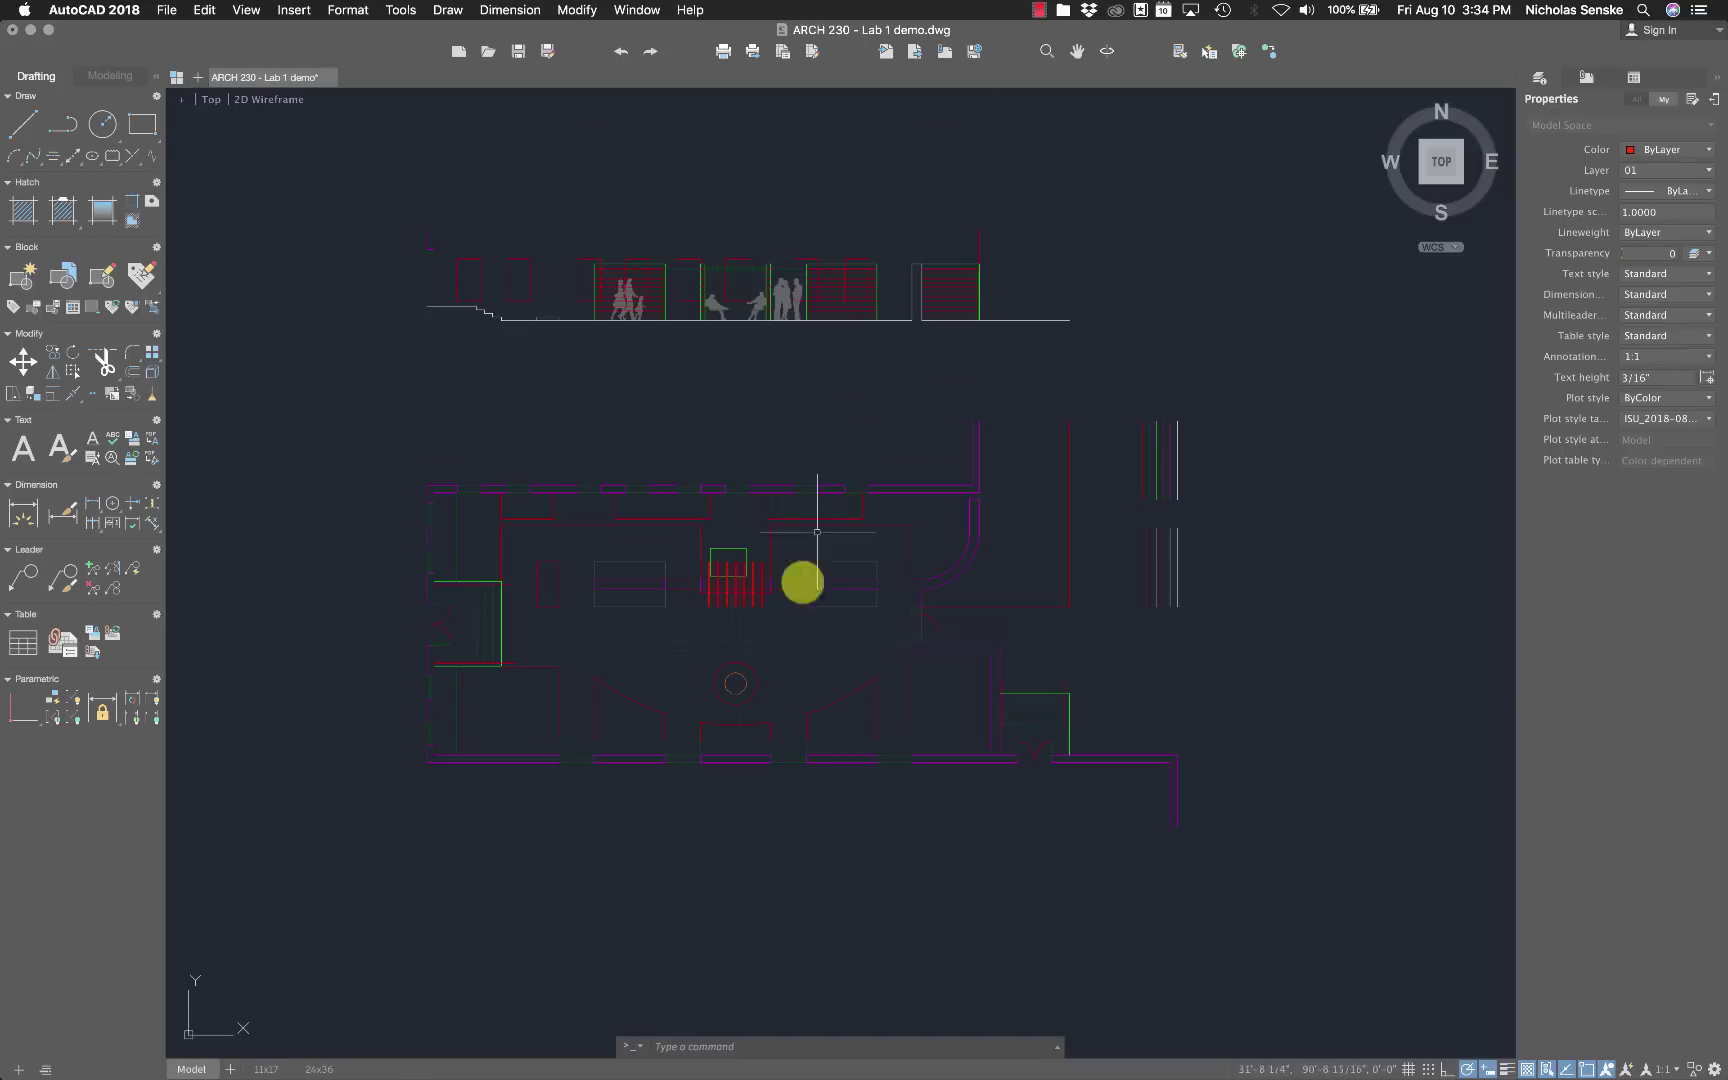
Switch to the 11x17 layout and zoom to fit the sheet.
{"action": "left_click", "coordinate": [265, 1069]}
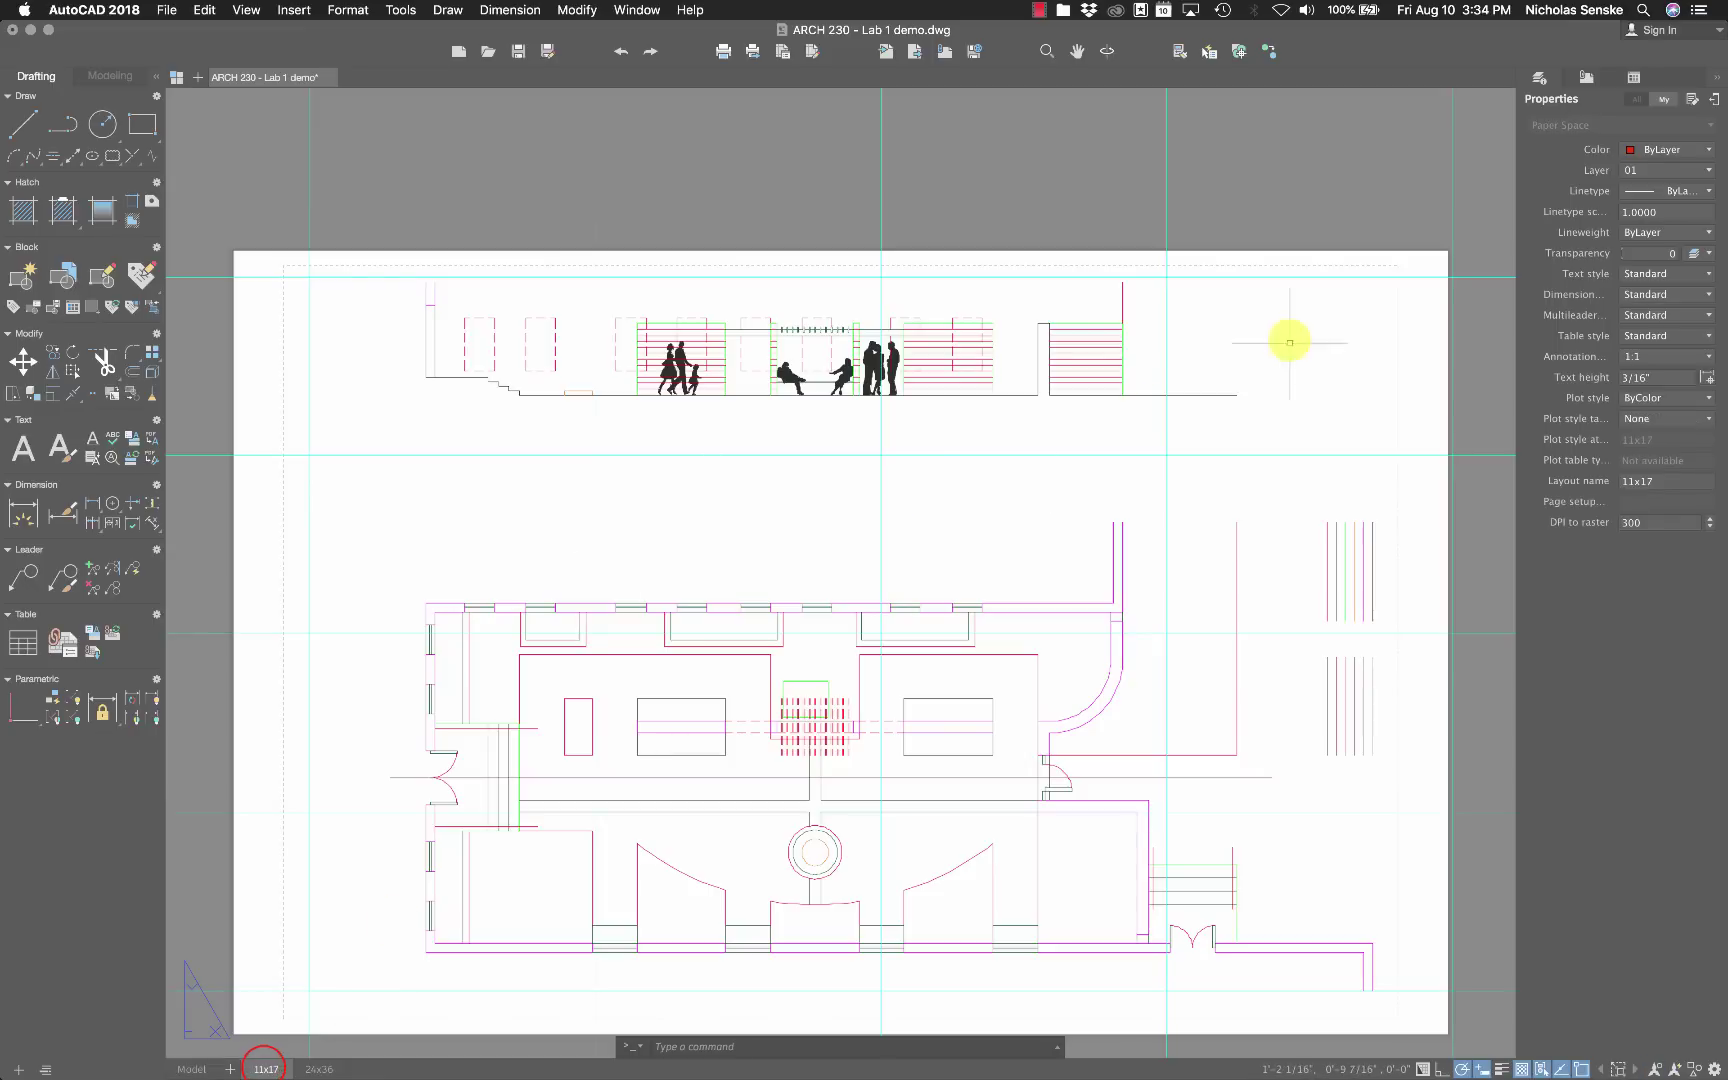
{"action": "scroll", "coordinate": [1053, 629], "scroll_direction": "down", "scroll_amount": 2}
{"action": "scroll", "coordinate": [935, 525], "scroll_direction": "up", "scroll_amount": 5}
{"action": "scroll", "coordinate": [938, 527], "scroll_direction": "down", "scroll_amount": 2}
{"action": "scroll", "coordinate": [1037, 509], "scroll_direction": "down", "scroll_amount": 5}
Window-select the vertical construction line above the sheet.
{"action": "left_click", "coordinate": [1222, 157]}
{"action": "left_click", "coordinate": [1120, 136]}
{"action": "left_click", "coordinate": [1225, 144]}
{"action": "left_click", "coordinate": [1086, 97]}
{"action": "key", "text": "Escape"}
{"action": "type", "text": "LY"}
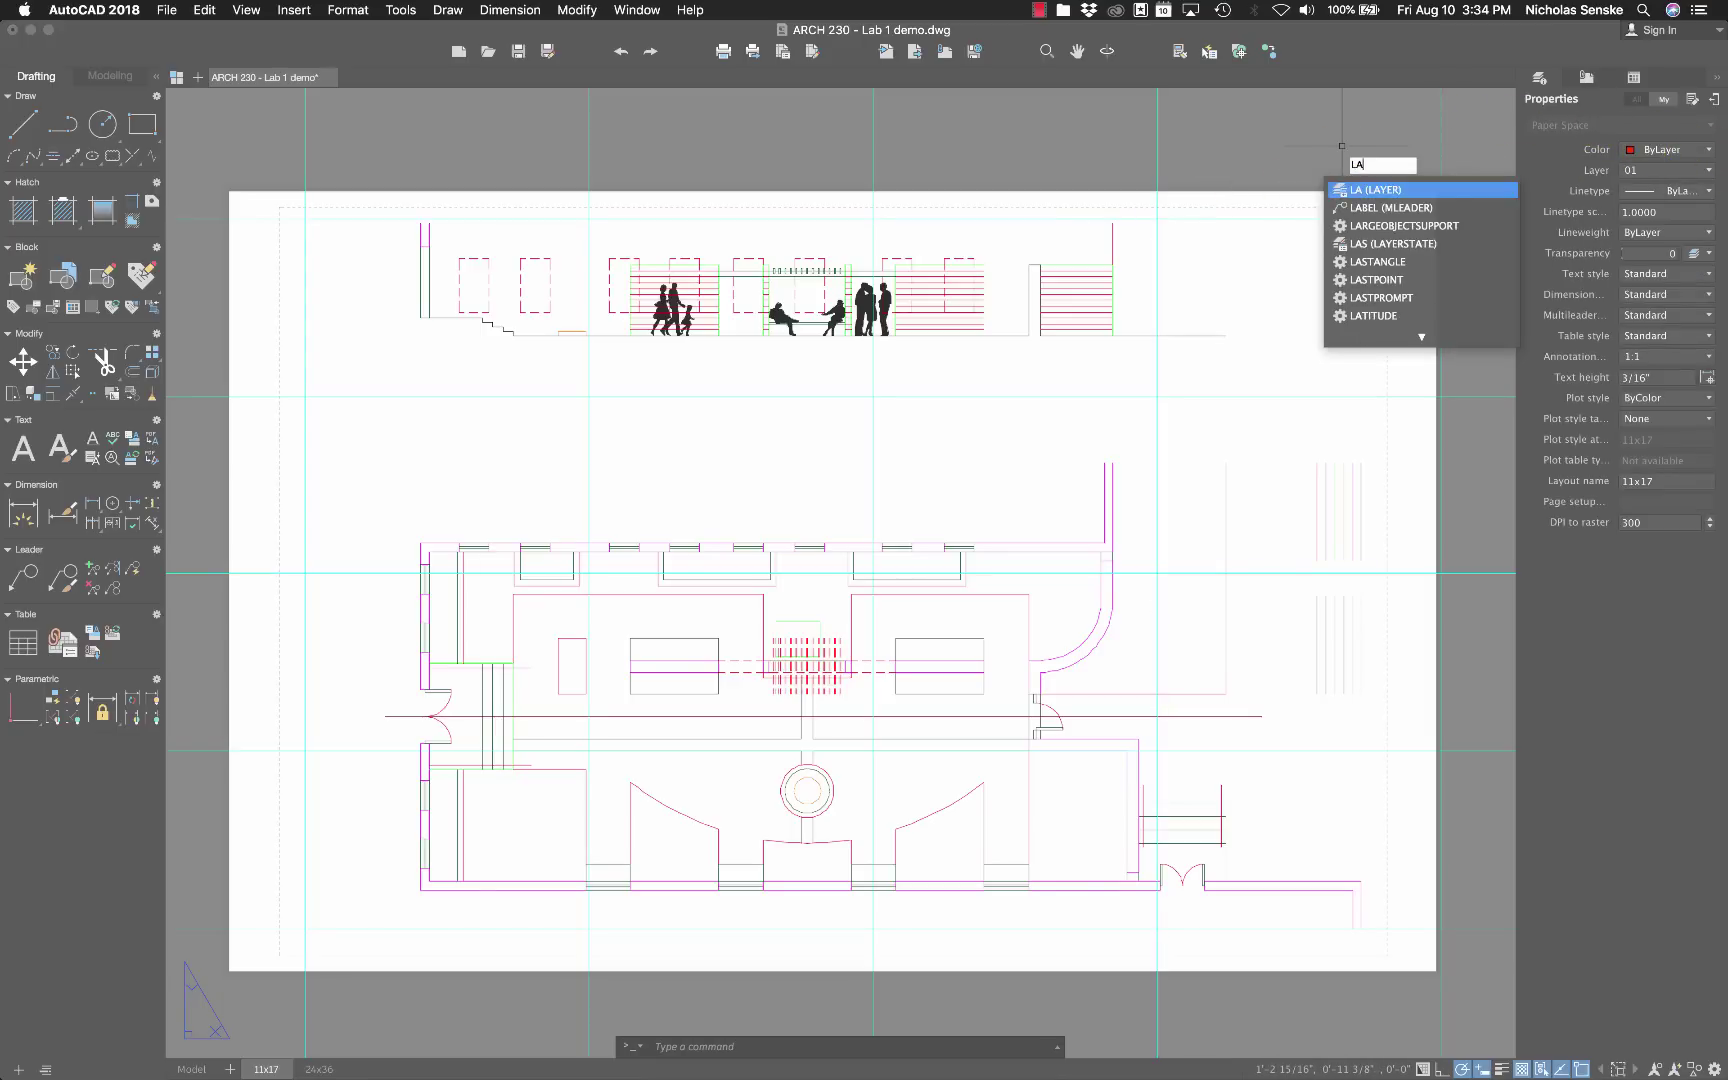
{"action": "key", "text": "Return"}
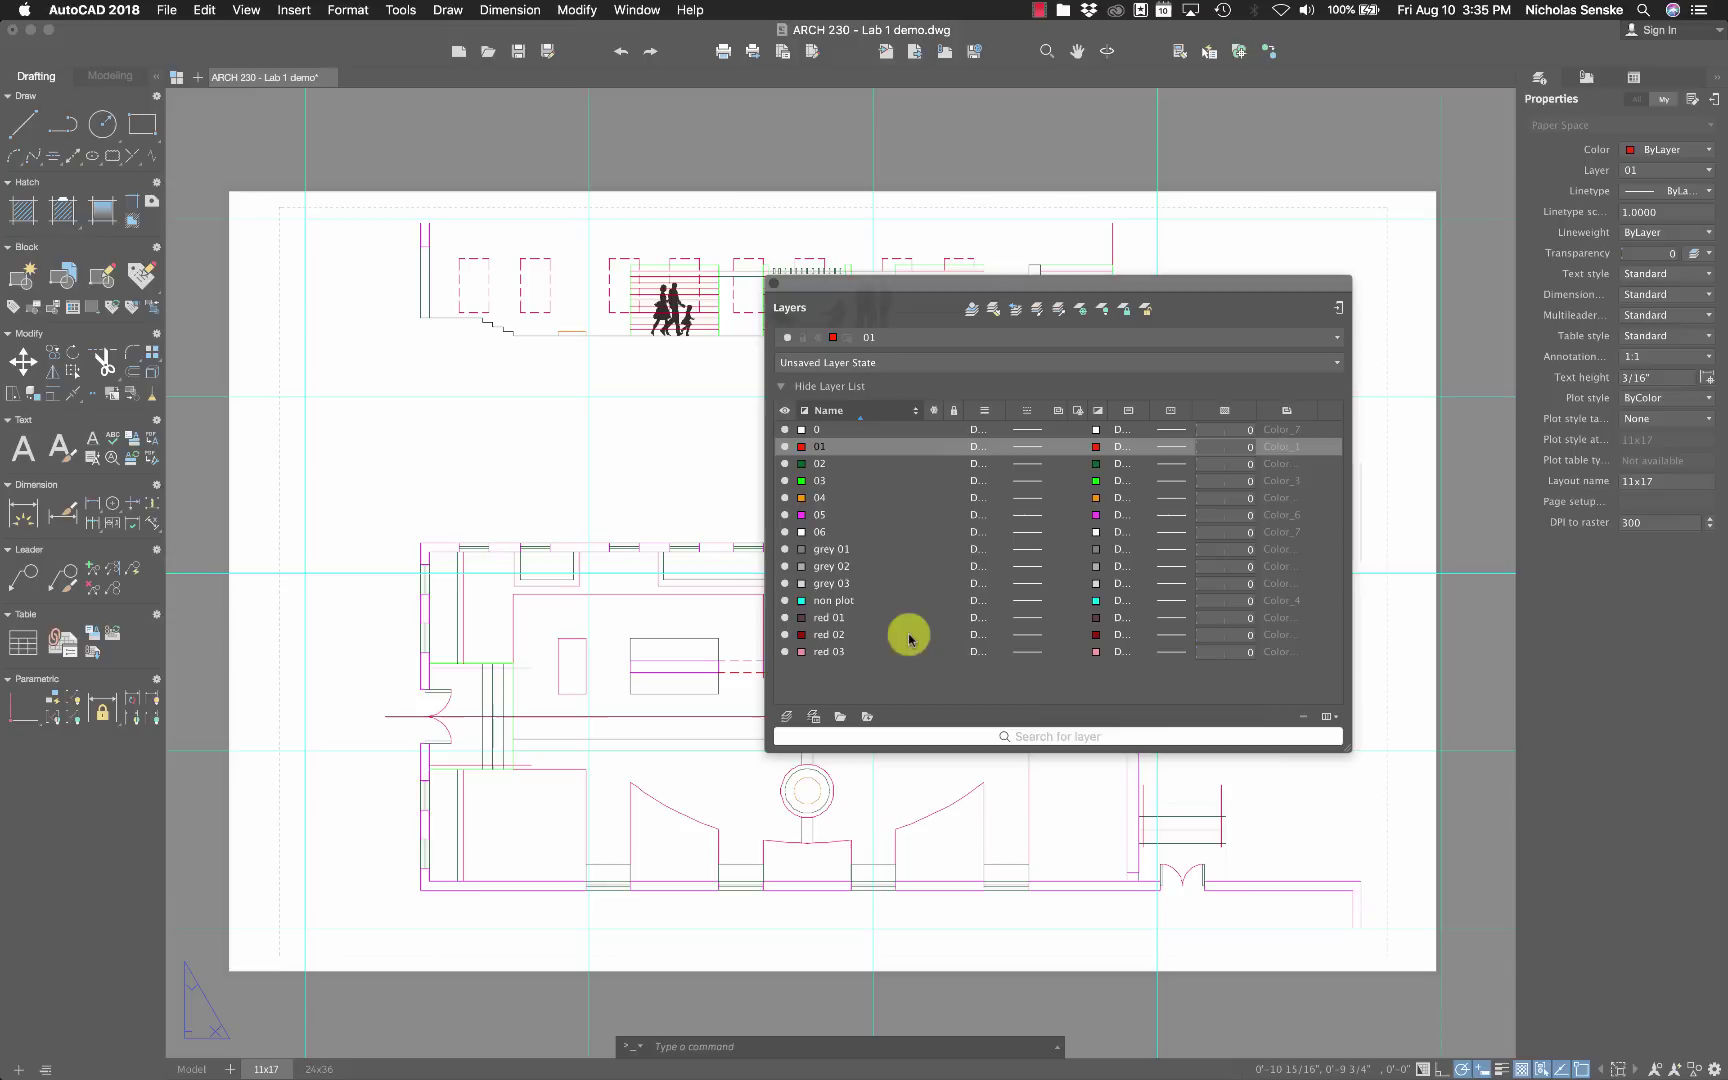
{"action": "left_click", "coordinate": [842, 600]}
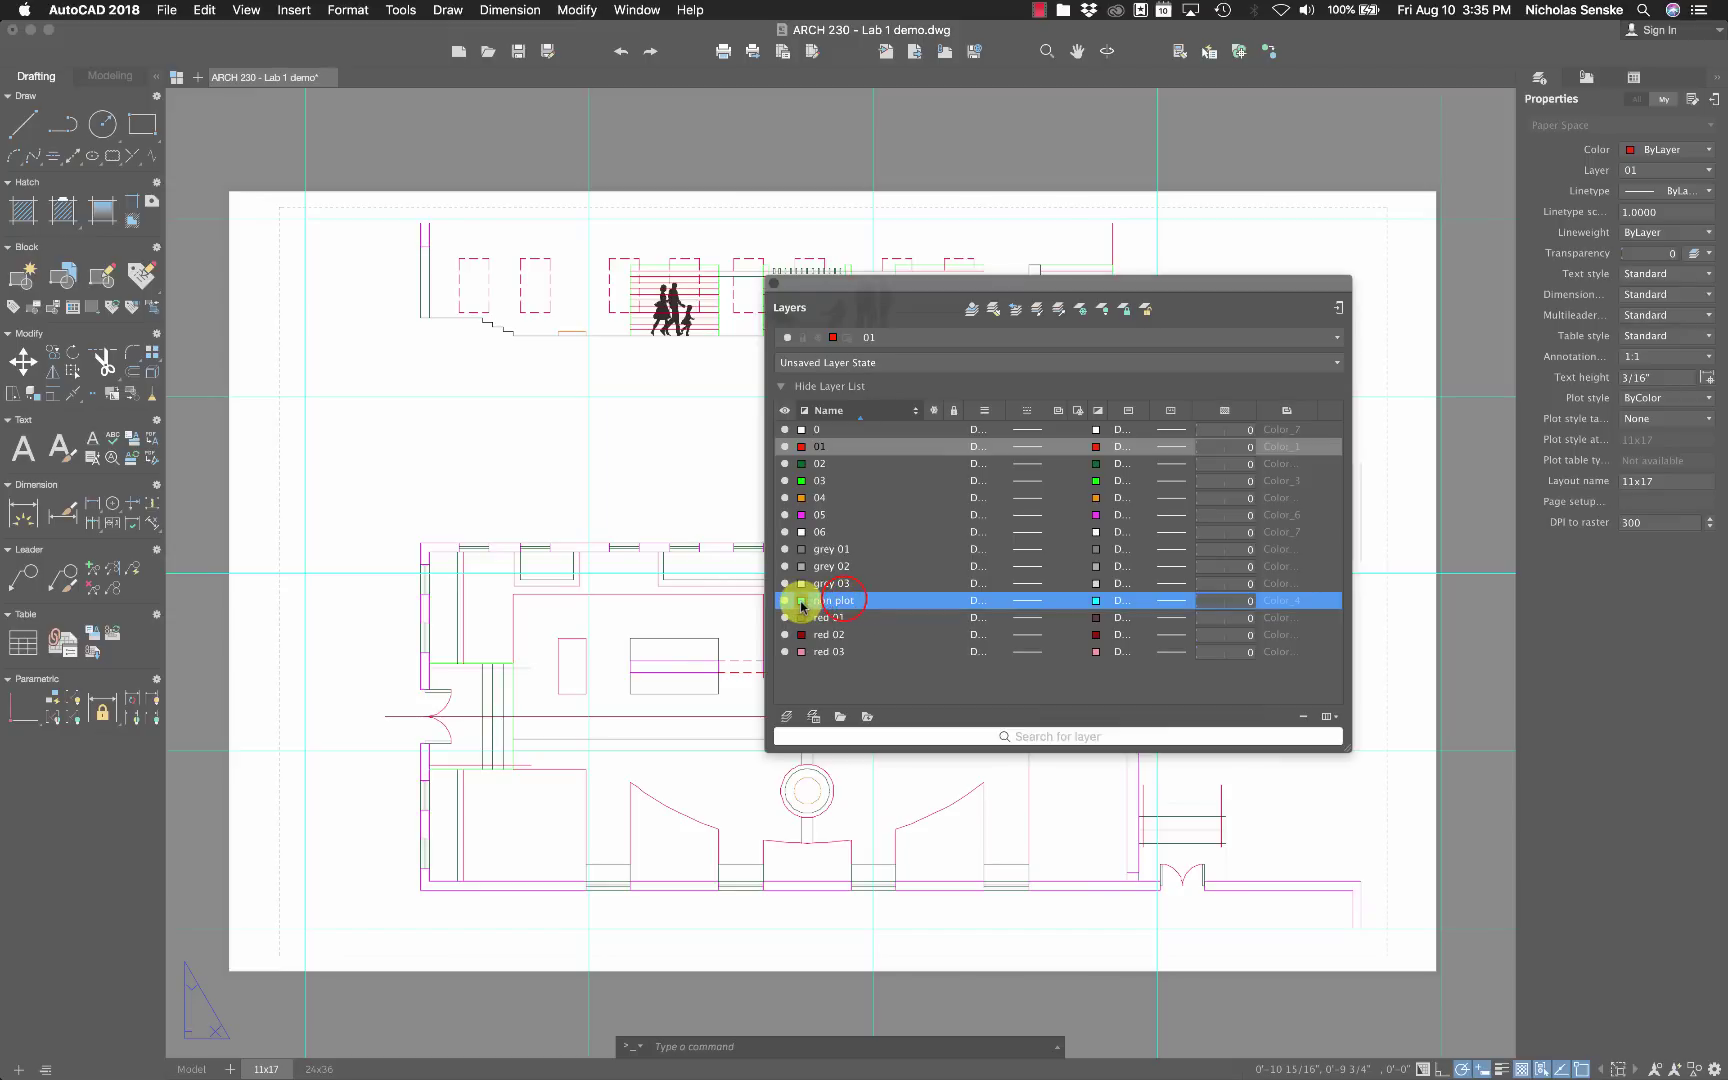
{"action": "left_click", "coordinate": [779, 287]}
Run PLOT for the 11x17 layout and pick the AutoCAD PDF (High Quality Print) plotter.
{"action": "type", "text": "PLOT"}
{"action": "left_click", "coordinate": [1020, 502]}
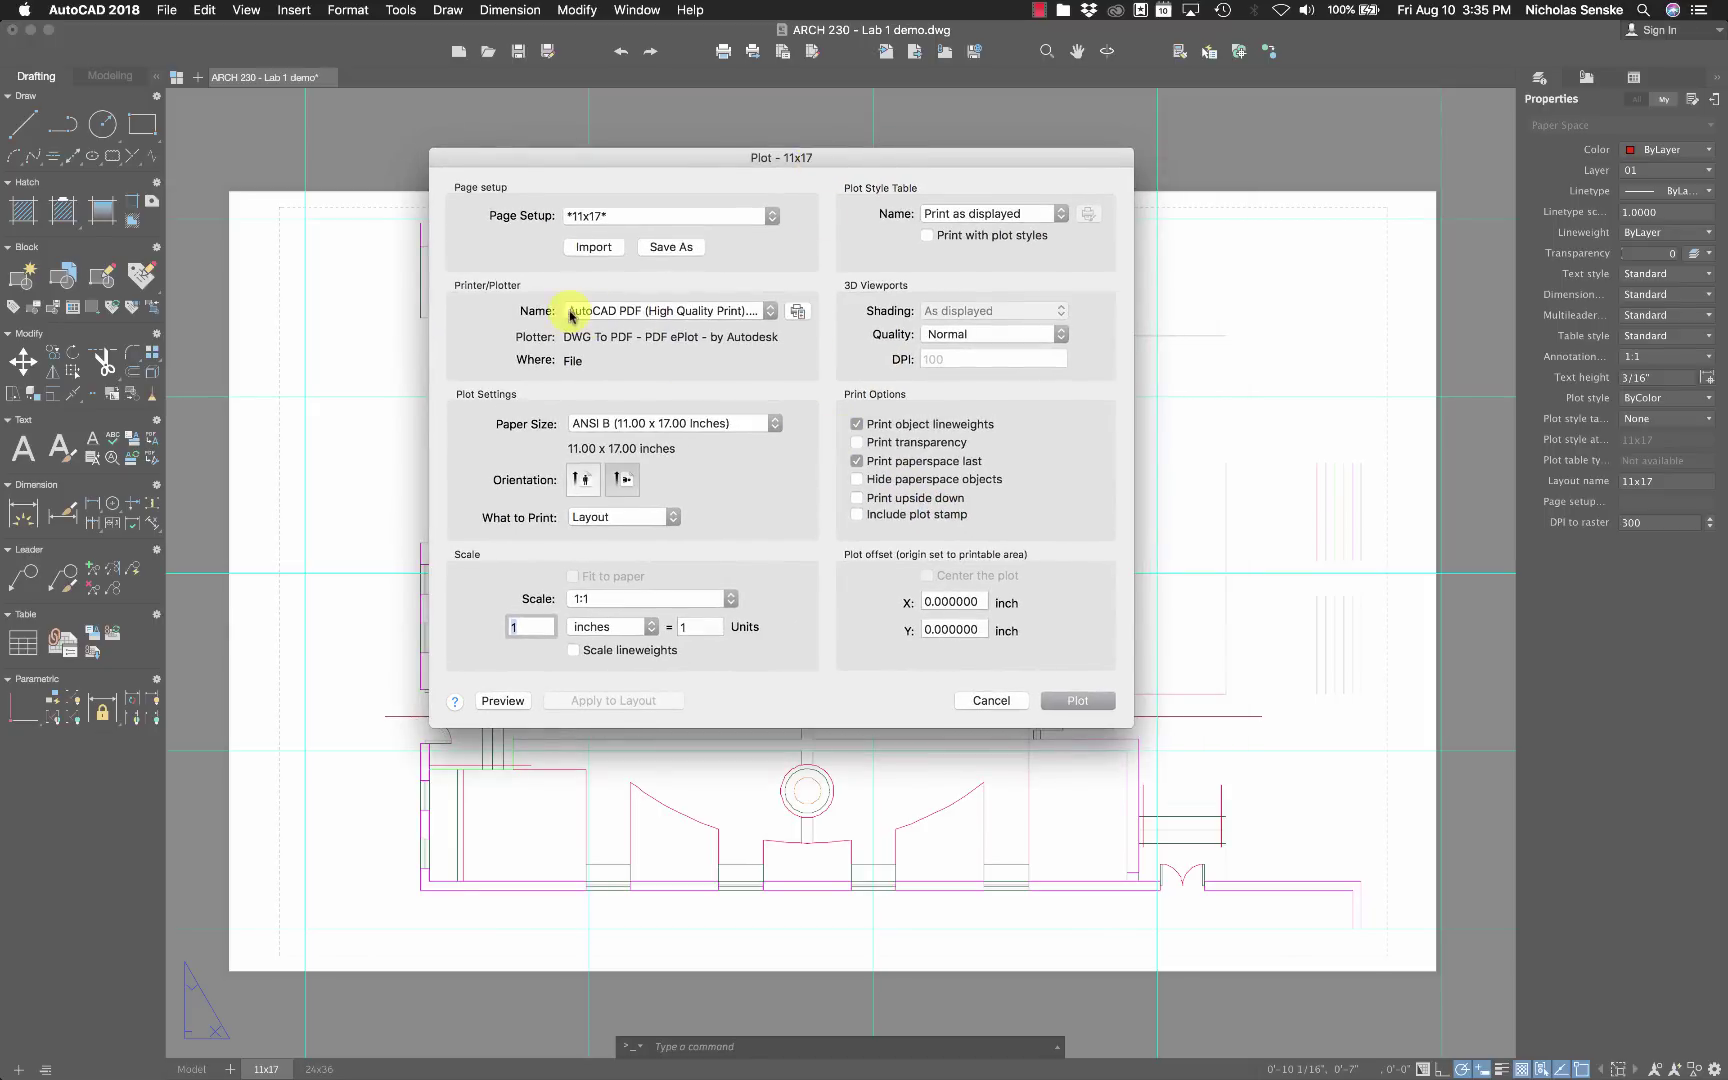
{"action": "left_click", "coordinate": [578, 311]}
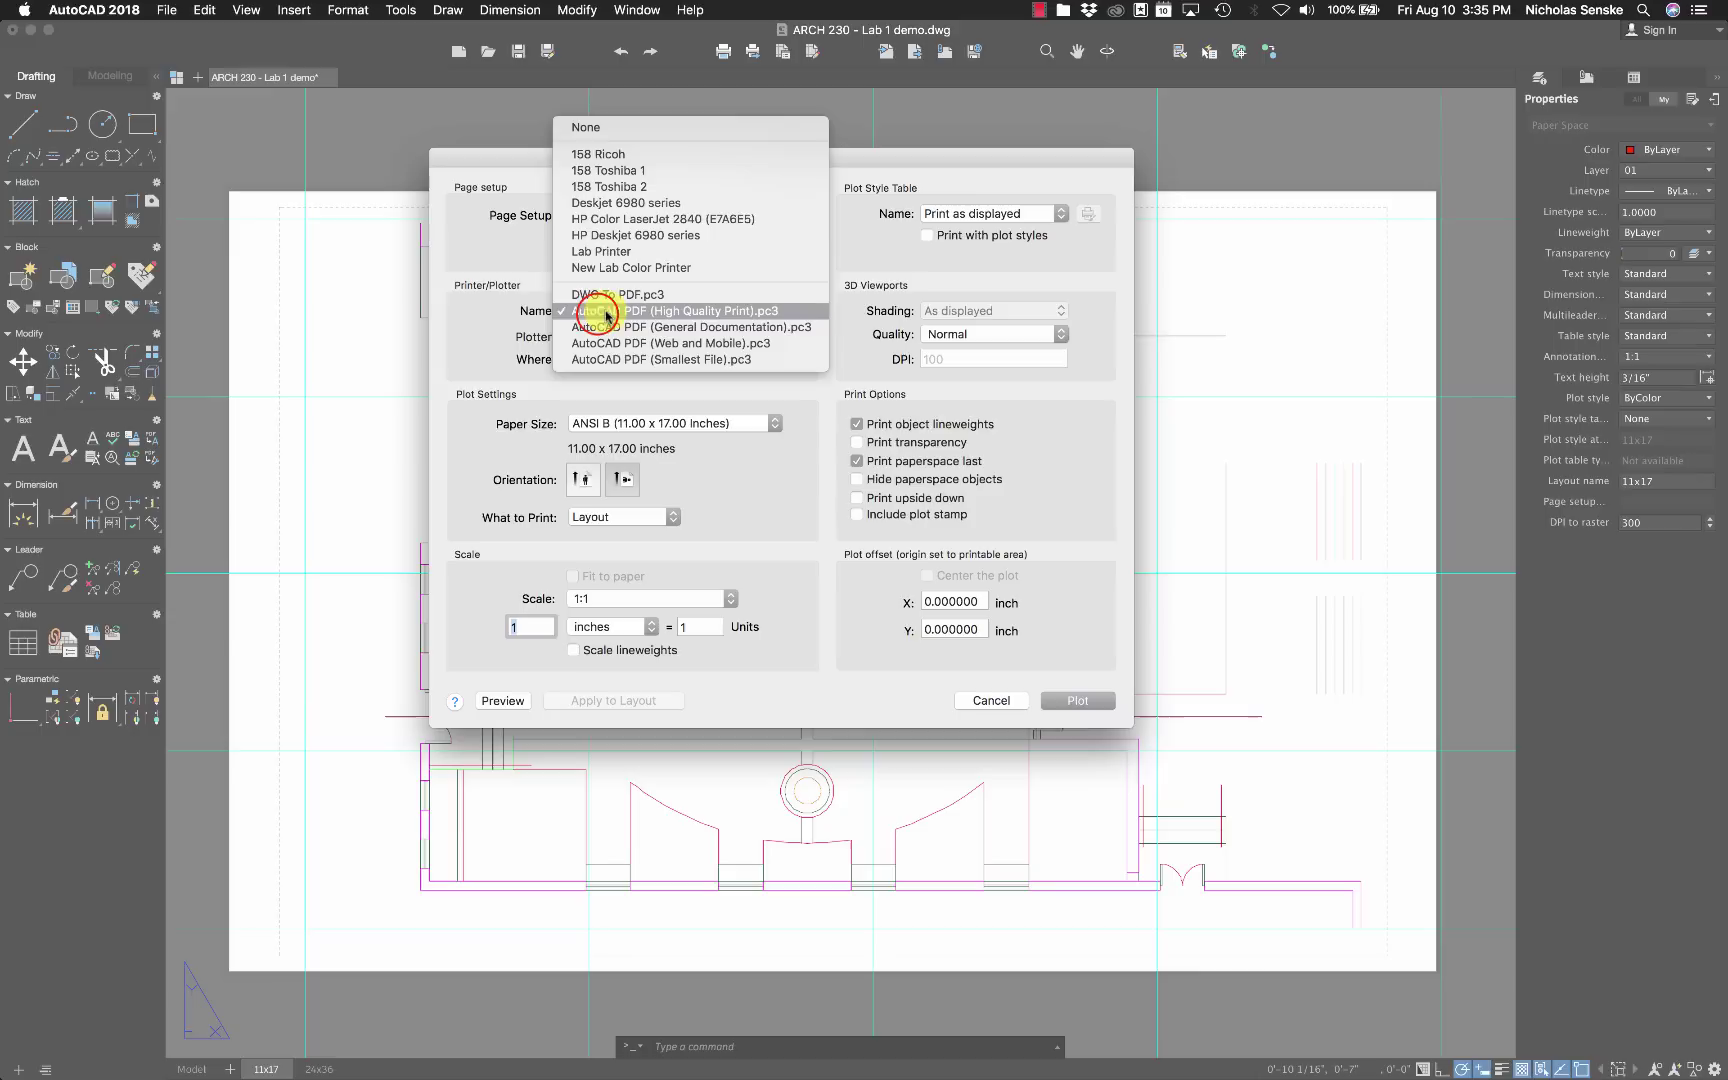
{"action": "left_click", "coordinate": [615, 311]}
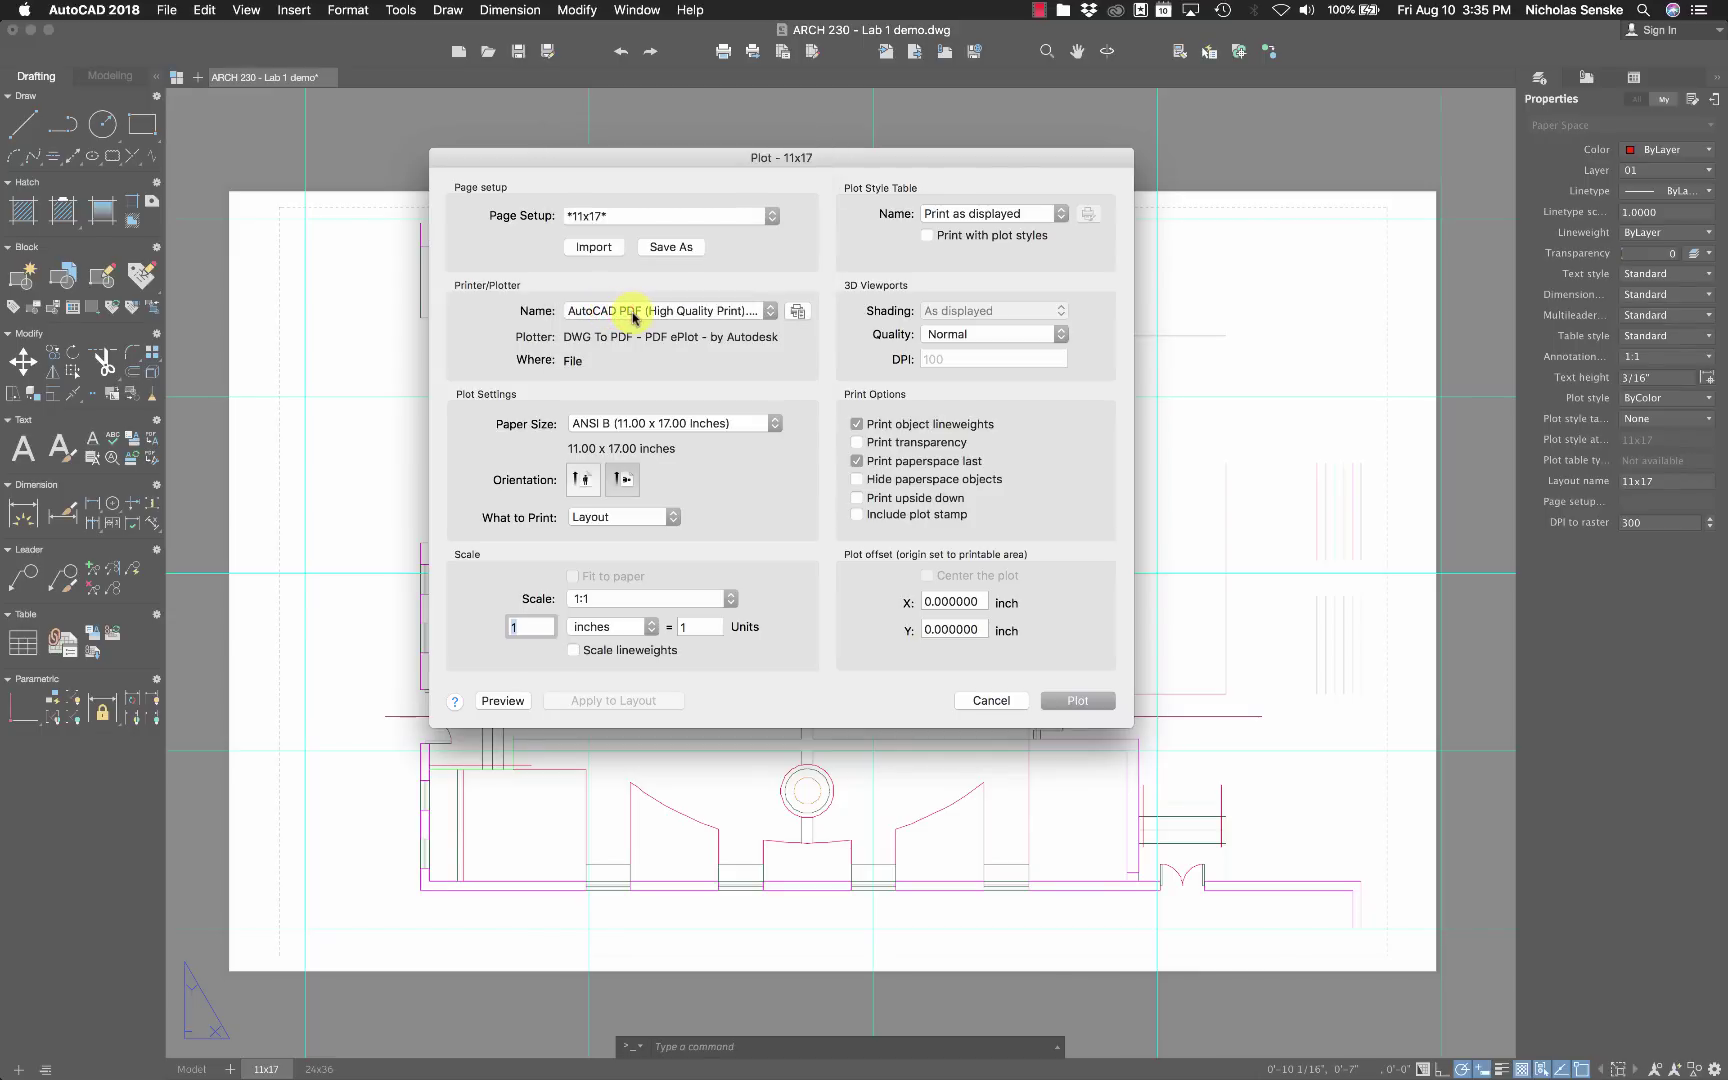
Apply the ISU_2018-08-21.ctb plot style table and preview the plot as a PDF.
{"action": "left_click", "coordinate": [945, 213]}
{"action": "left_click", "coordinate": [1006, 298]}
{"action": "left_click", "coordinate": [502, 701]}
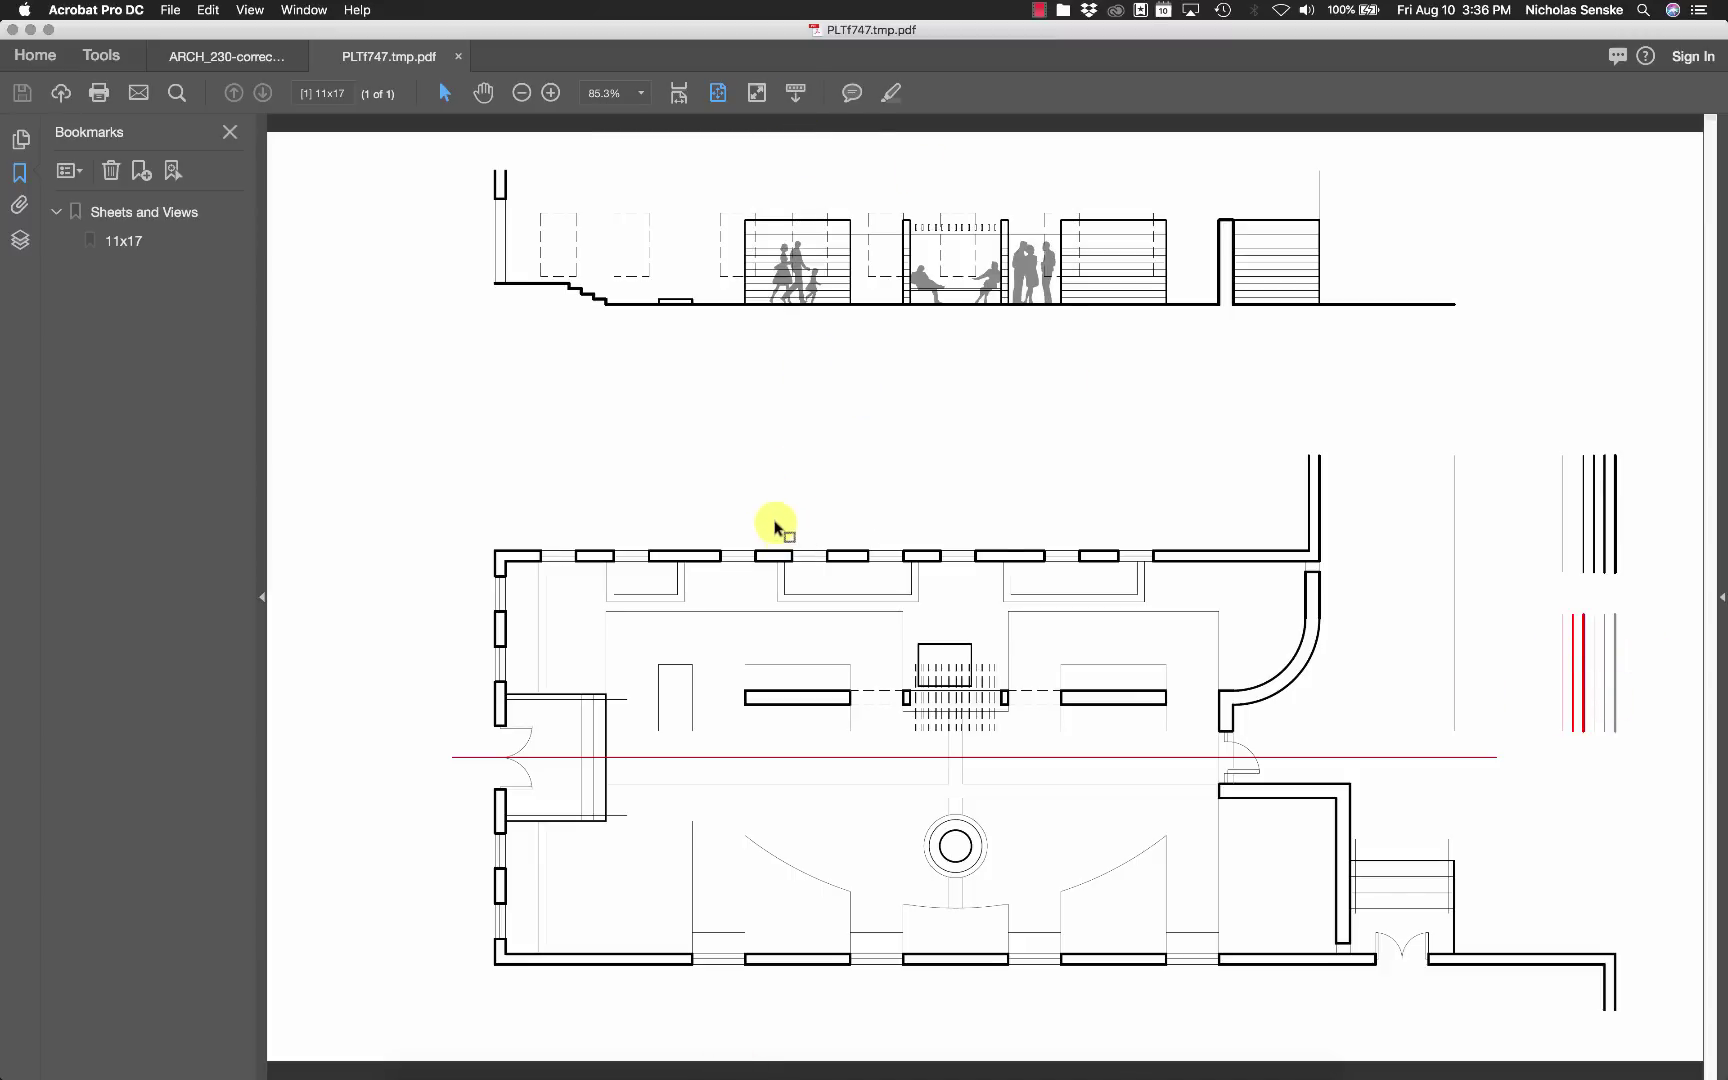
Zoom the Acrobat preview in twice and inspect the section and plan, then return to AutoCAD.
{"action": "left_click", "coordinate": [550, 93]}
{"action": "left_click", "coordinate": [550, 93]}
{"action": "left_click_drag", "start_coordinate": [780, 1070], "coordinate": [930, 1068]}
{"action": "scroll", "coordinate": [880, 655], "scroll_direction": "down", "scroll_amount": 3}
{"action": "scroll", "coordinate": [900, 656], "scroll_direction": "up", "scroll_amount": 2}
{"action": "scroll", "coordinate": [910, 657], "scroll_direction": "up", "scroll_amount": 1}
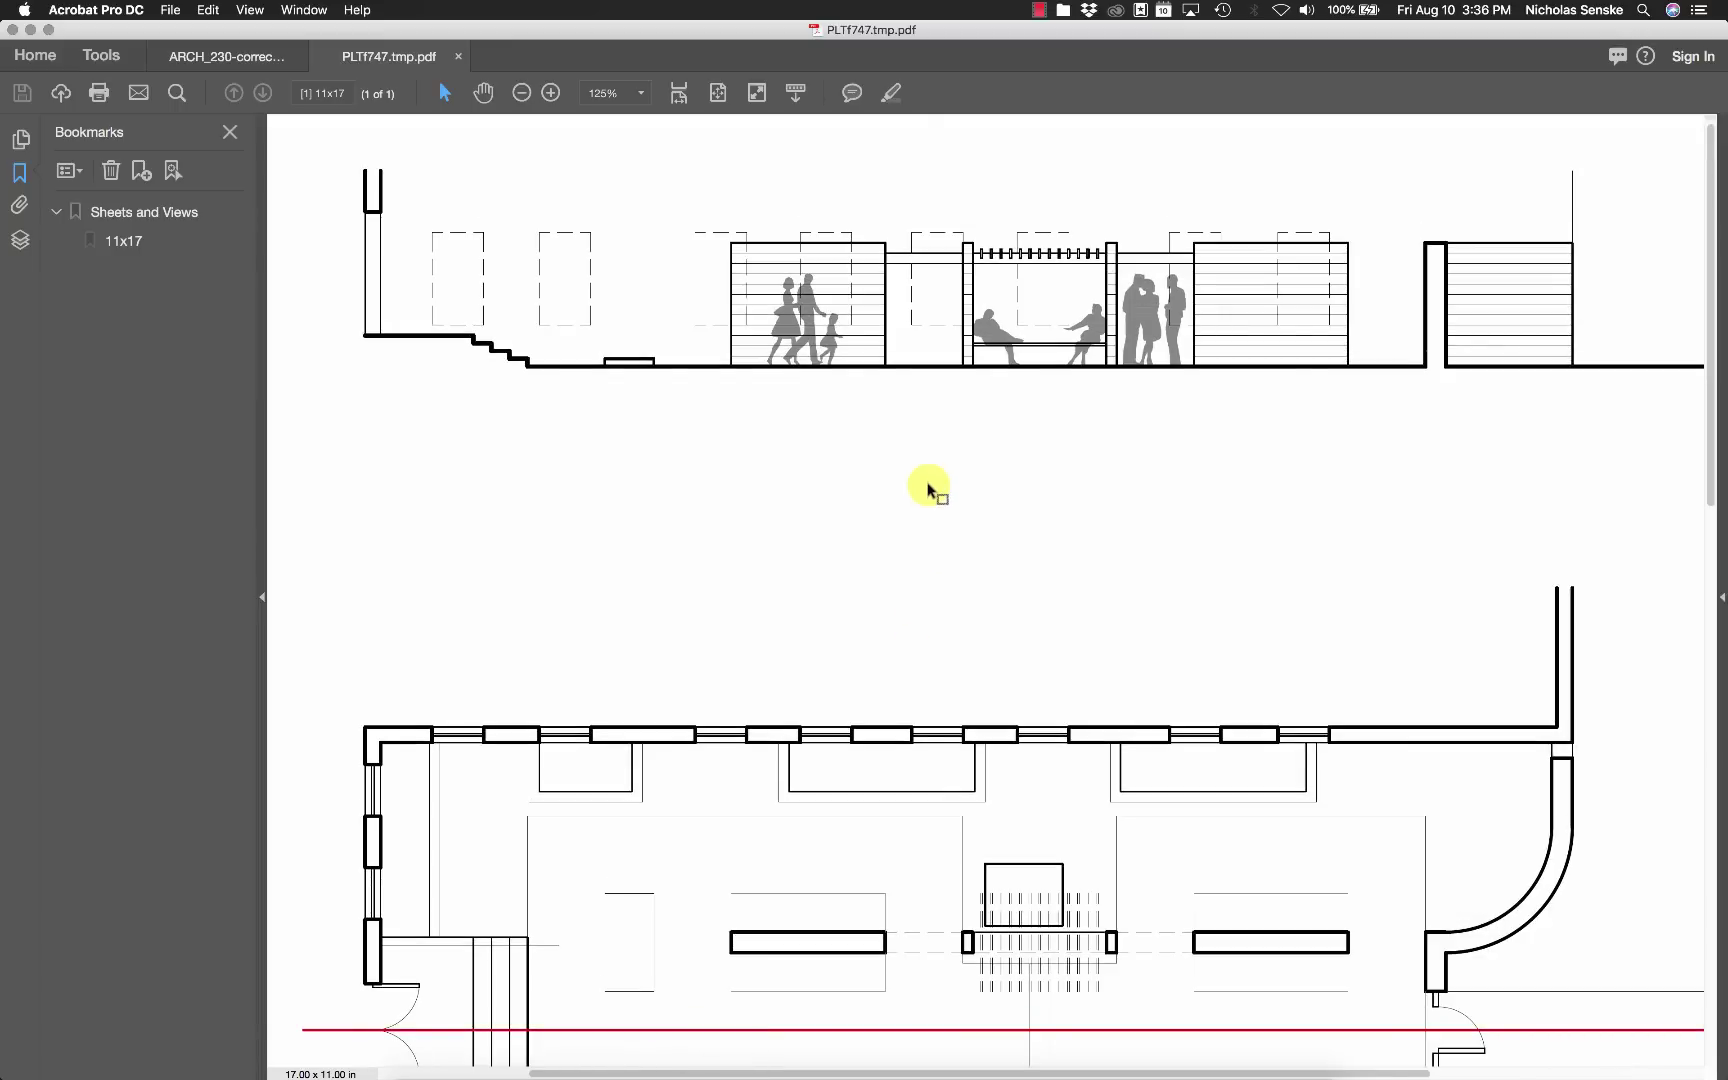
{"action": "mouse_move", "coordinate": [868, 1066]}
{"action": "left_click", "coordinate": [730, 1043]}
Abandon saving the plotted PDF and close the Plot dialog without plotting.
{"action": "left_click", "coordinate": [1165, 693]}
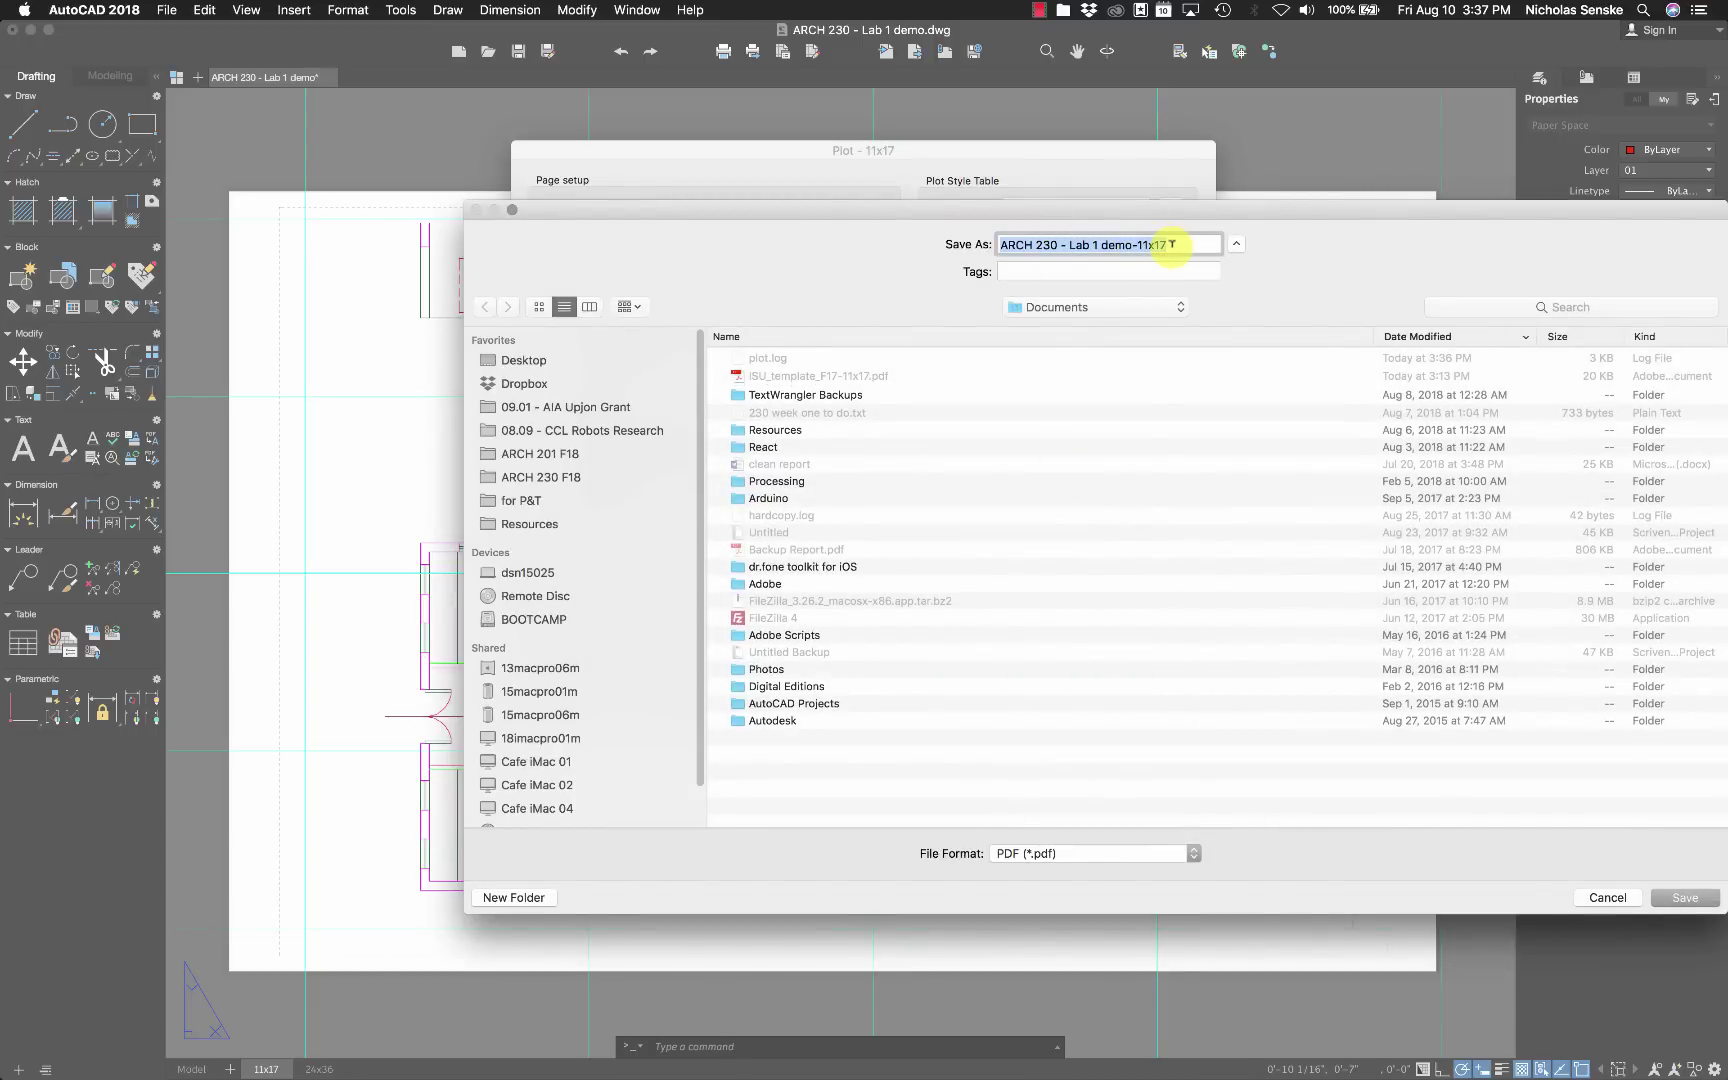
{"action": "left_click", "coordinate": [1170, 244]}
{"action": "left_click", "coordinate": [1622, 898]}
{"action": "left_click", "coordinate": [1073, 694]}
Reopen PLOT, apply ISU_2018-08-21.ctb to the 11x17 layout, and preview again.
{"action": "type", "text": "PLOT"}
{"action": "key", "text": "Return"}
{"action": "left_click", "coordinate": [1094, 208]}
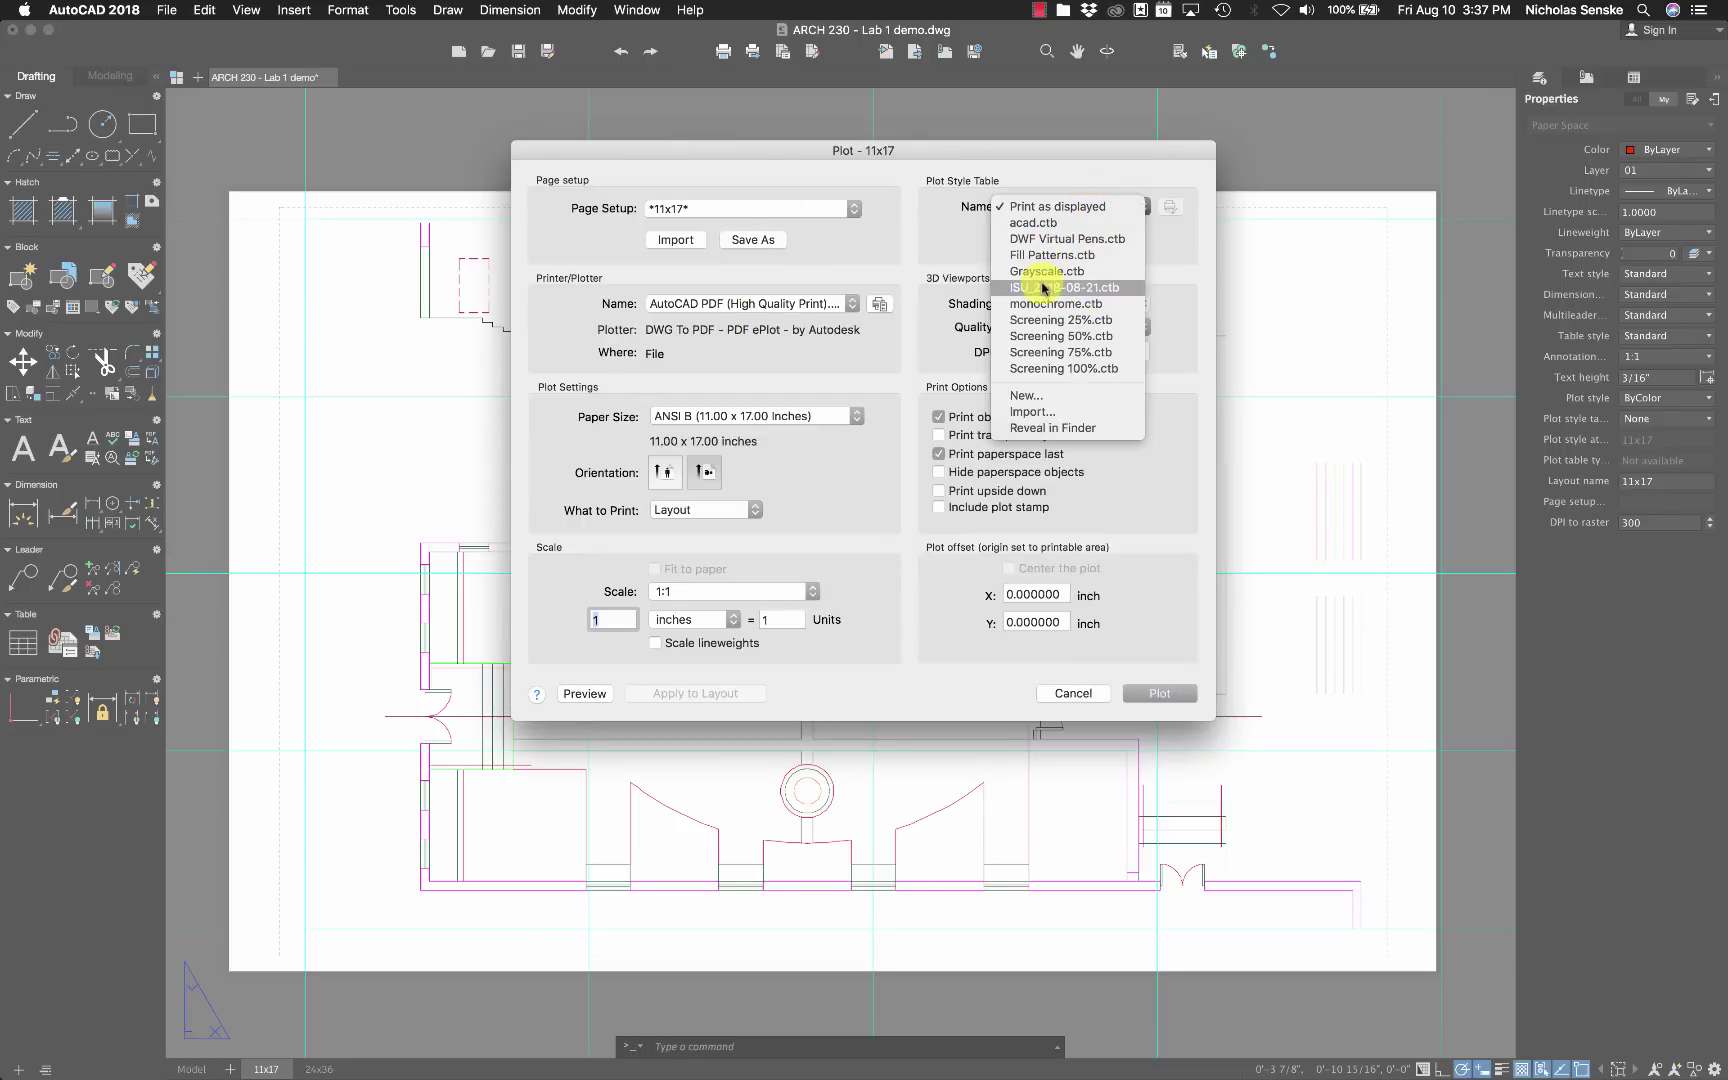
{"action": "left_click", "coordinate": [1041, 285]}
{"action": "left_click", "coordinate": [680, 693]}
{"action": "left_click", "coordinate": [588, 693]}
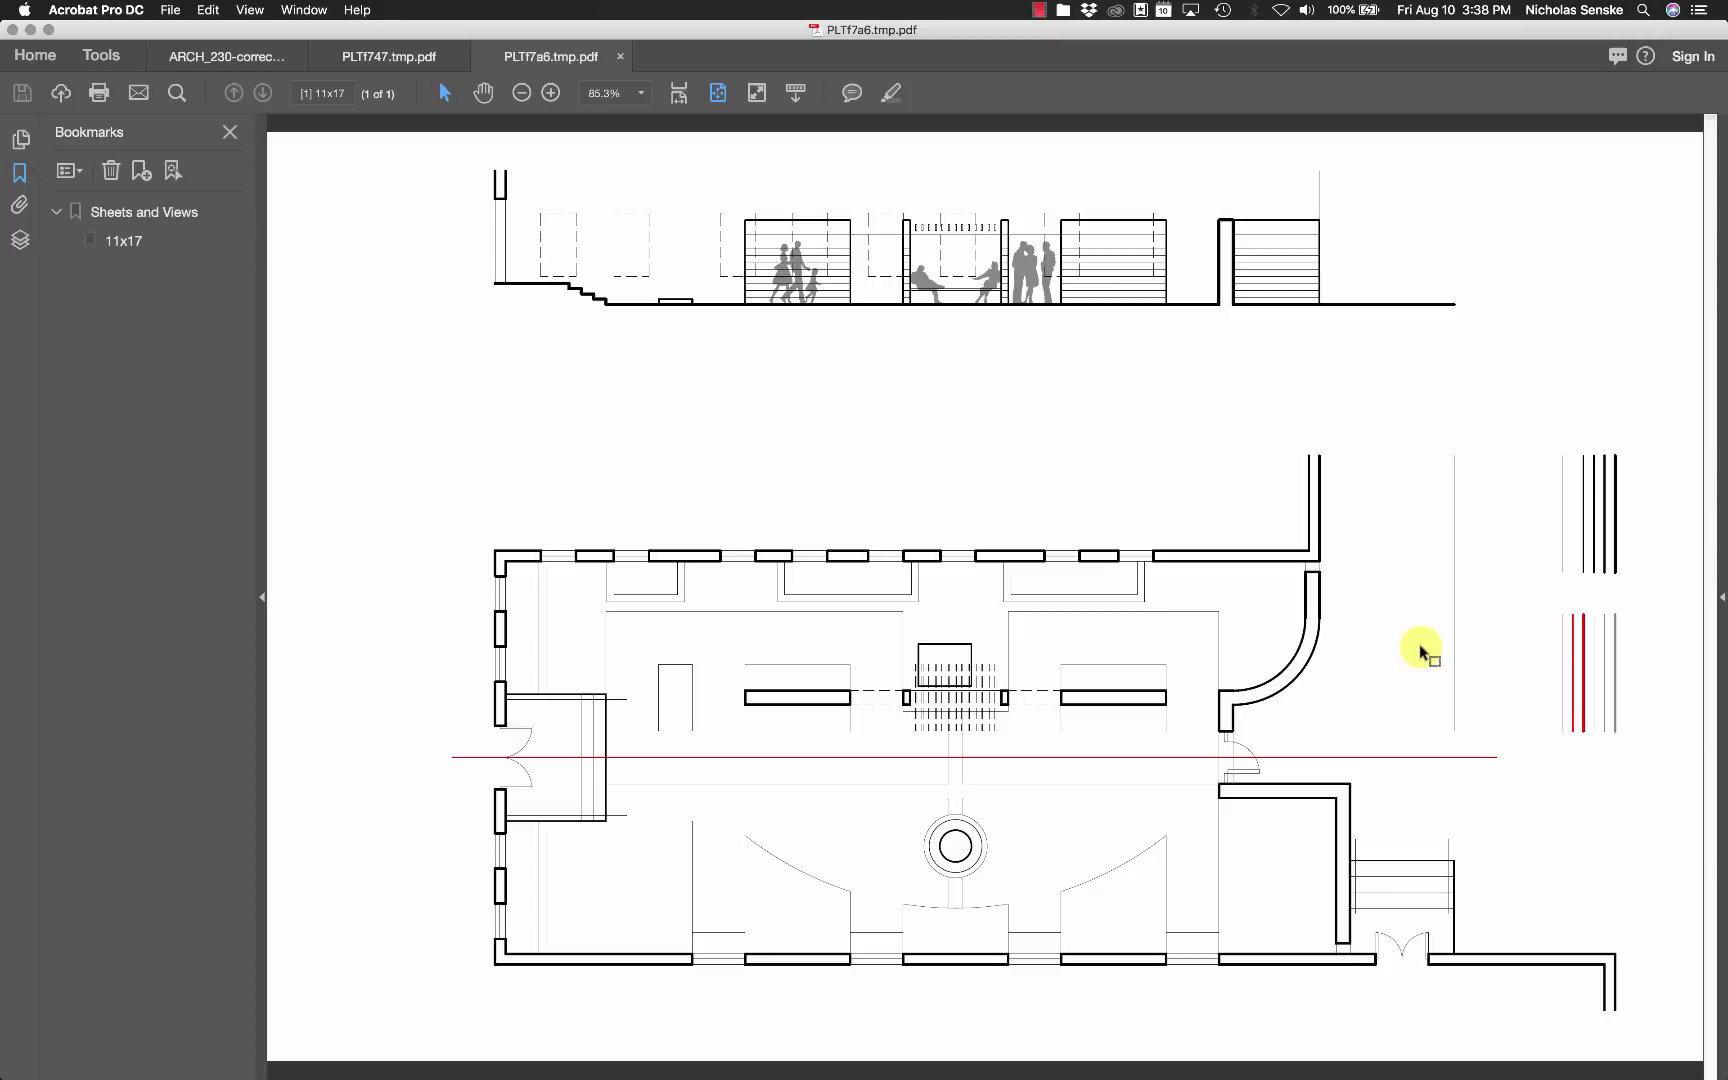
Close both preview PDFs in Acrobat and cancel AutoCAD's Plot dialog.
{"action": "left_click", "coordinate": [620, 56]}
{"action": "left_click", "coordinate": [458, 57]}
{"action": "left_click", "coordinate": [297, 58]}
{"action": "left_click", "coordinate": [1097, 702]}
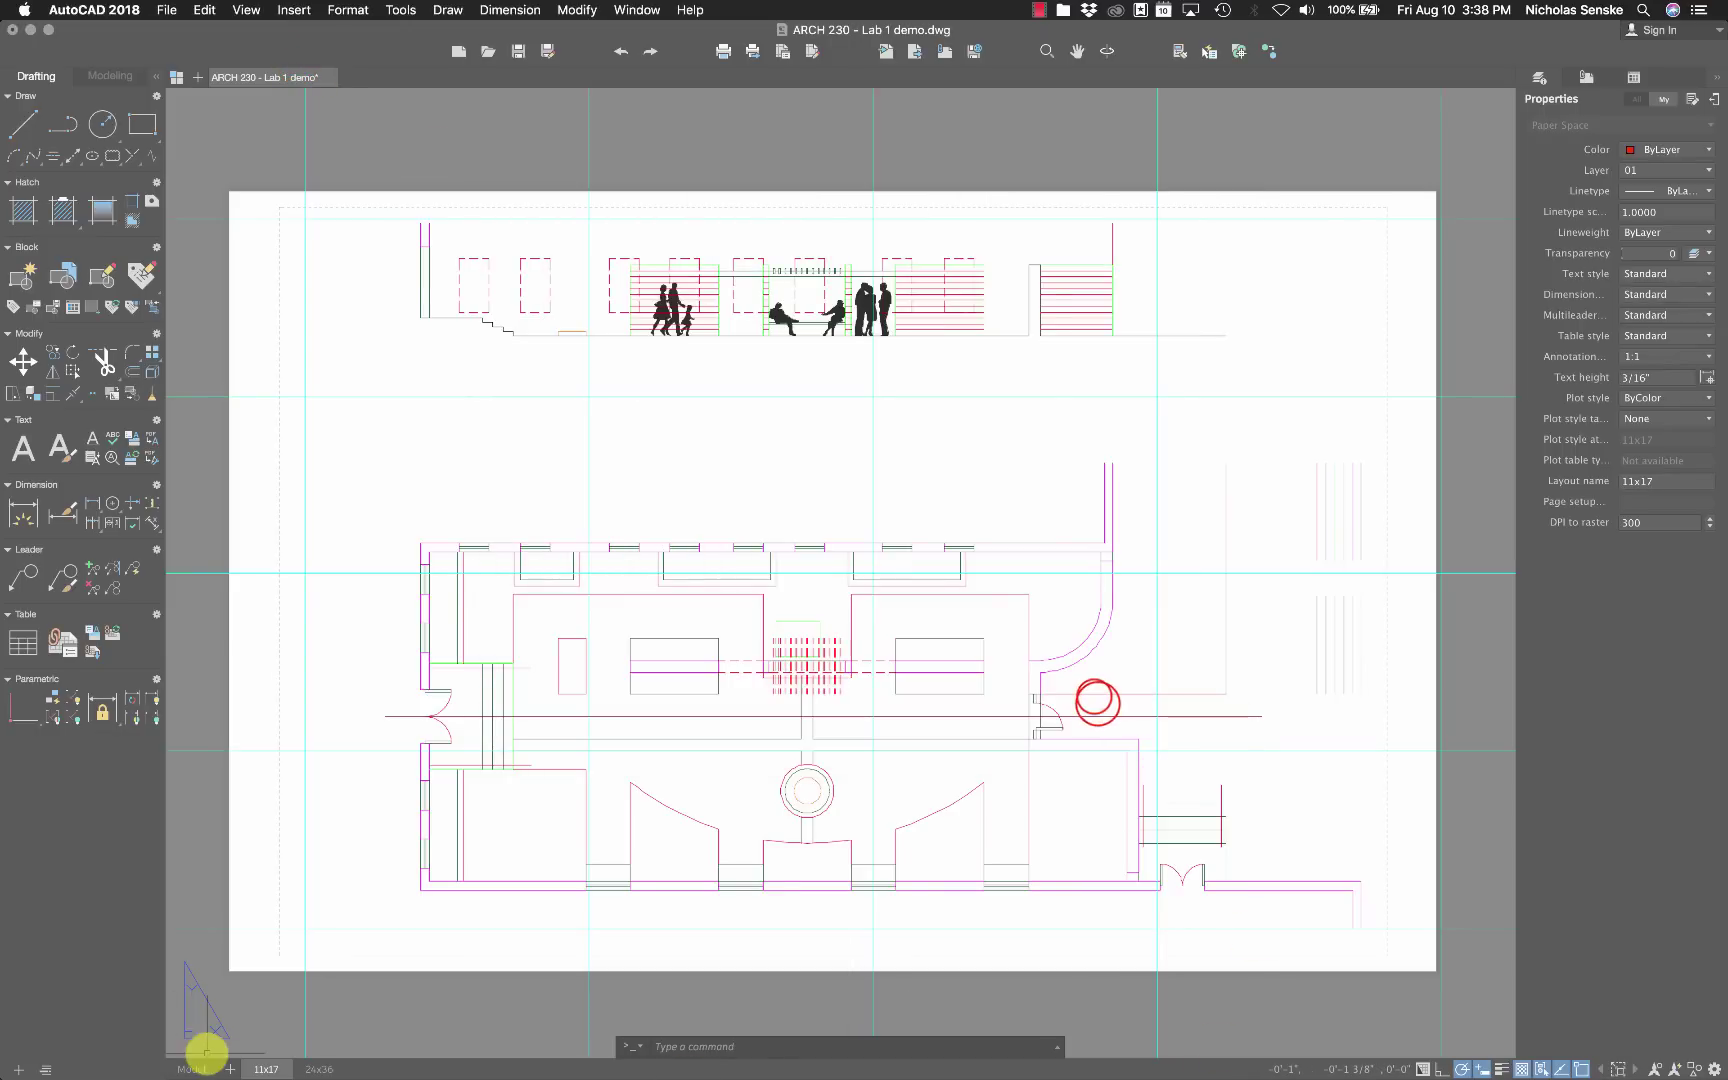
Switch to model space and zoom in on the section and plan.
{"action": "left_click", "coordinate": [191, 1069]}
{"action": "mouse_move", "coordinate": [1003, 536]}
{"action": "middle_mouse_down"}
{"action": "mouse_move", "coordinate": [1111, 702]}
{"action": "mouse_move", "coordinate": [1190, 705]}
{"action": "middle_mouse_up"}
{"action": "scroll", "coordinate": [1061, 675], "scroll_direction": "up", "scroll_amount": 3}
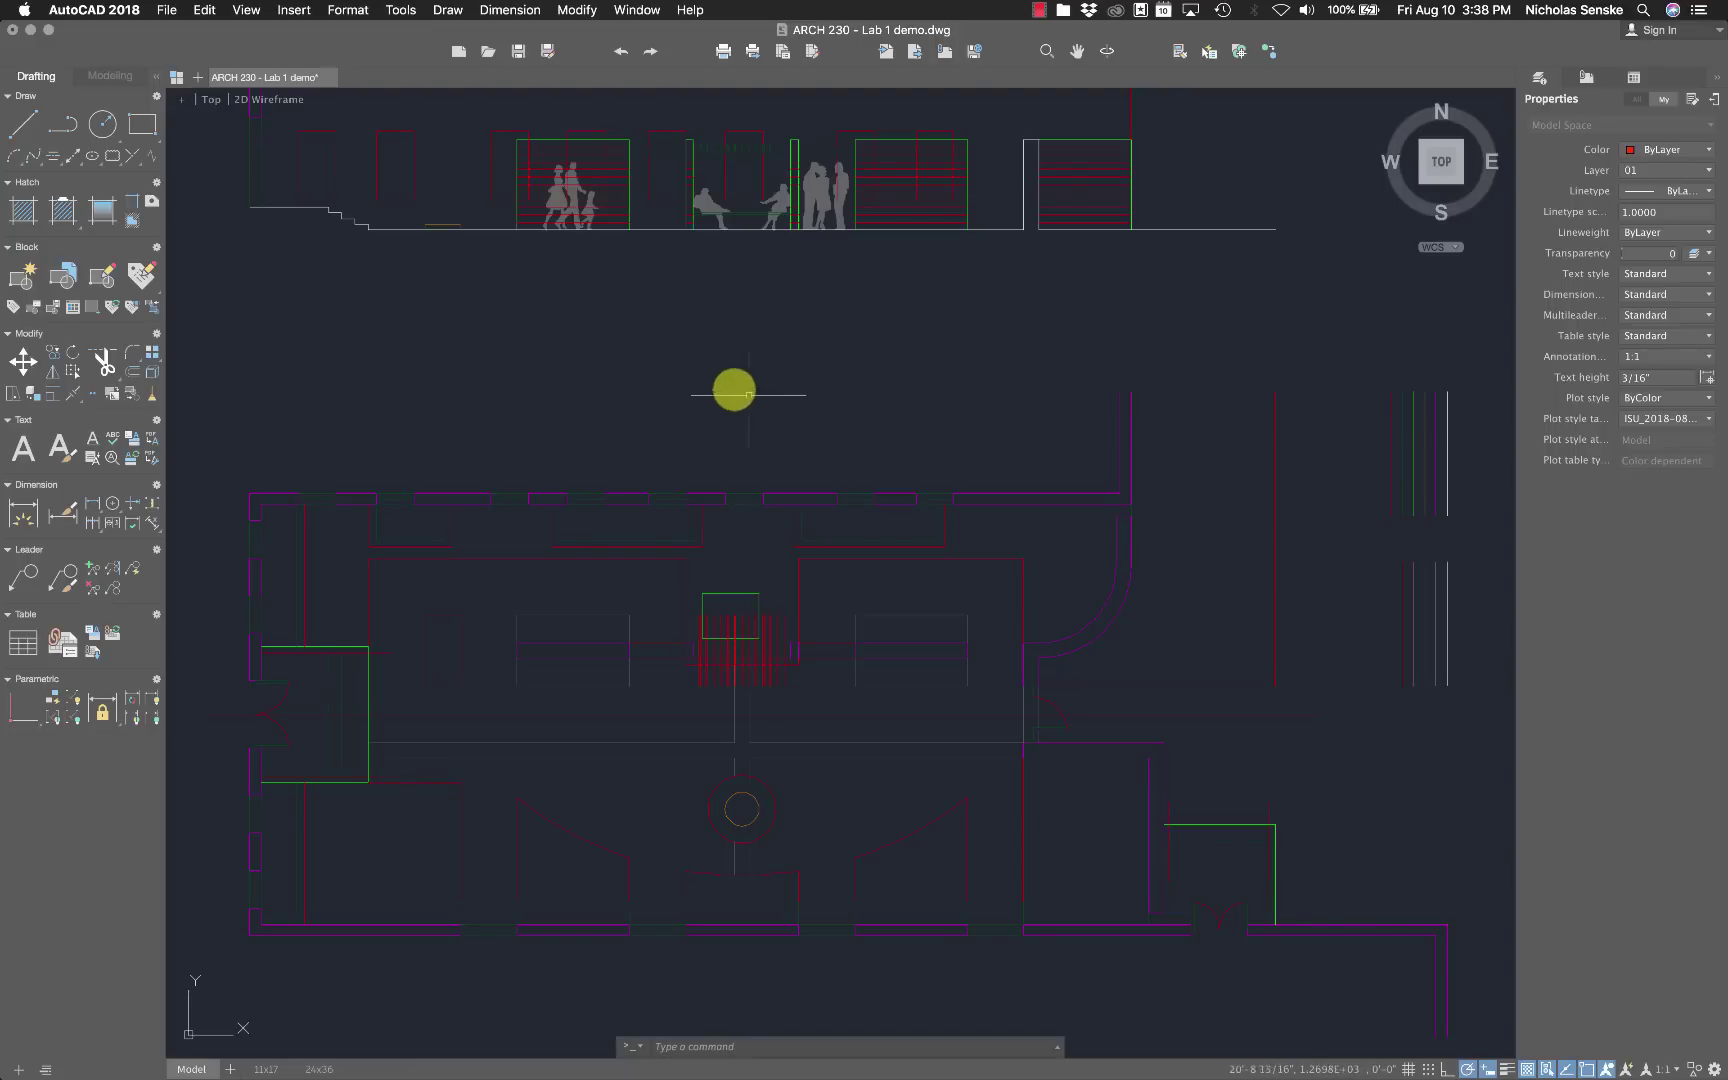
{"action": "mouse_move", "coordinate": [488, 293]}
{"action": "middle_mouse_down"}
{"action": "mouse_move", "coordinate": [510, 352]}
{"action": "mouse_move", "coordinate": [521, 339]}
{"action": "middle_mouse_up"}
{"action": "middle_click_drag", "start_coordinate": [509, 379], "coordinate": [510, 373]}
{"action": "left_click", "coordinate": [1234, 248]}
{"action": "left_click", "coordinate": [1641, 172]}
{"action": "left_click", "coordinate": [1645, 264]}
{"action": "key", "text": "Escape"}
{"action": "left_click", "coordinate": [1243, 330]}
{"action": "left_click", "coordinate": [1219, 232]}
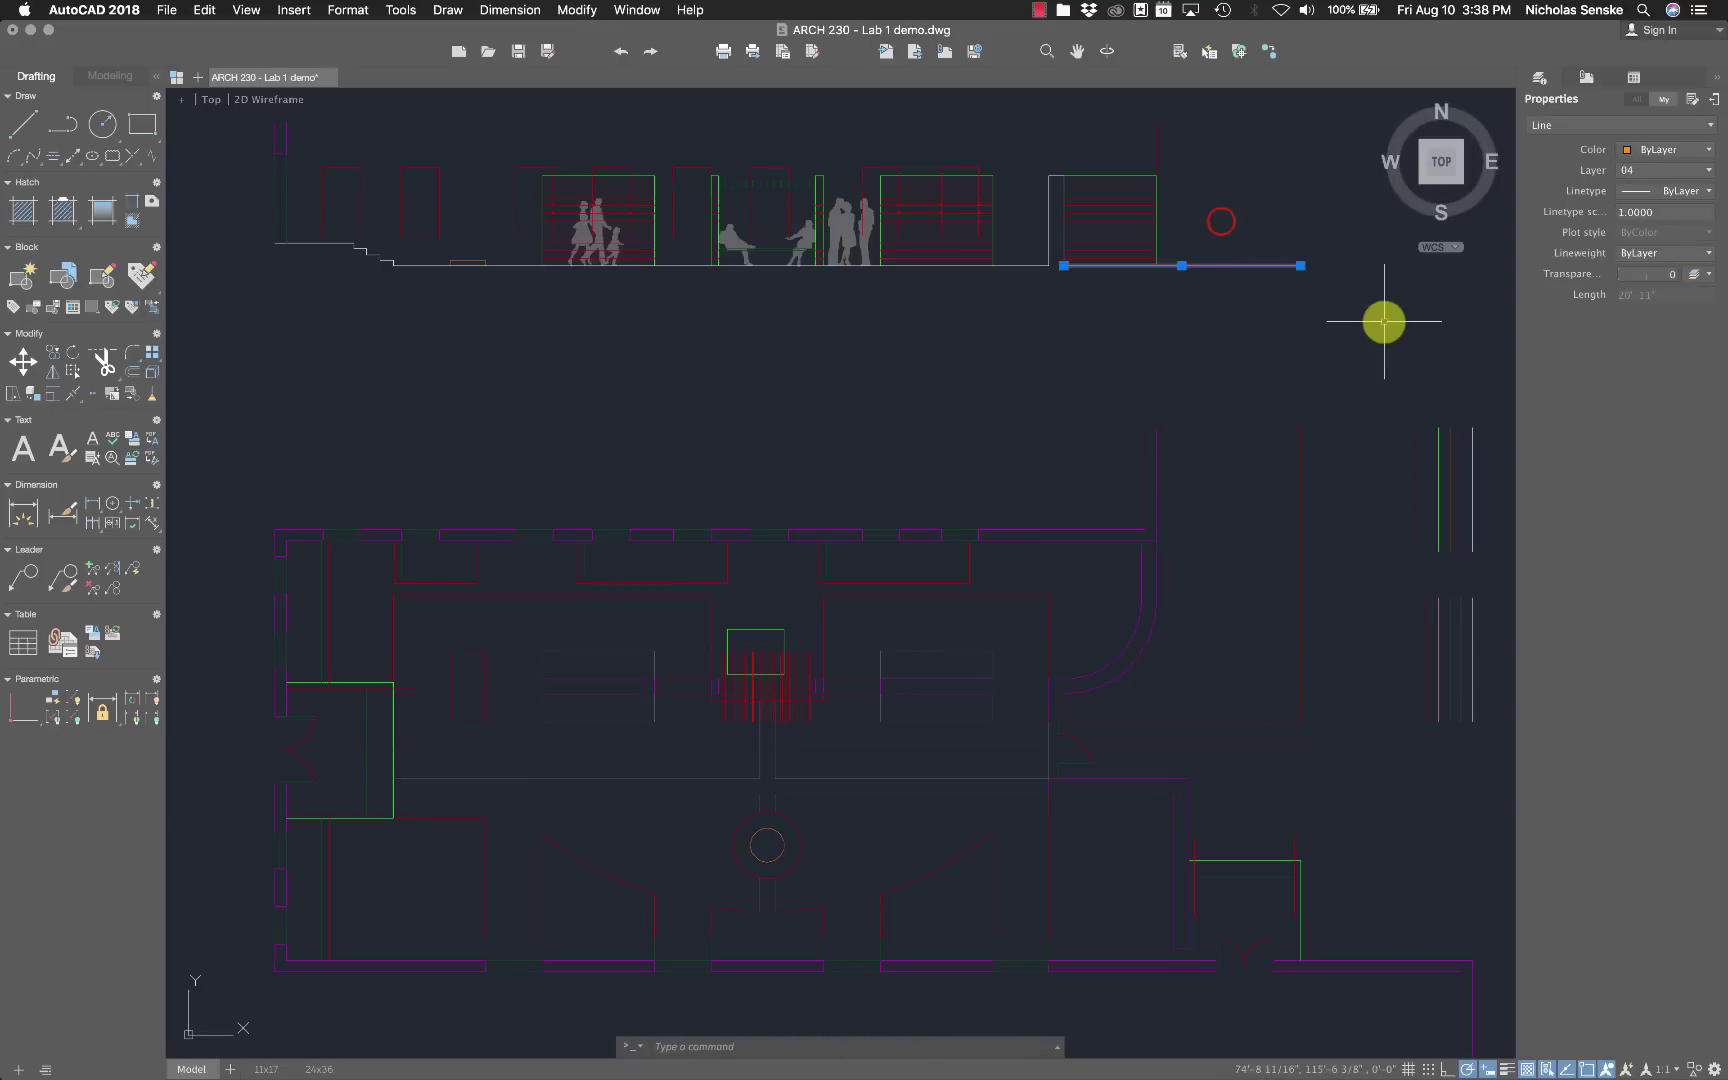
{"action": "left_click", "coordinate": [1648, 171]}
{"action": "left_click", "coordinate": [1650, 302]}
{"action": "key", "text": "Escape"}
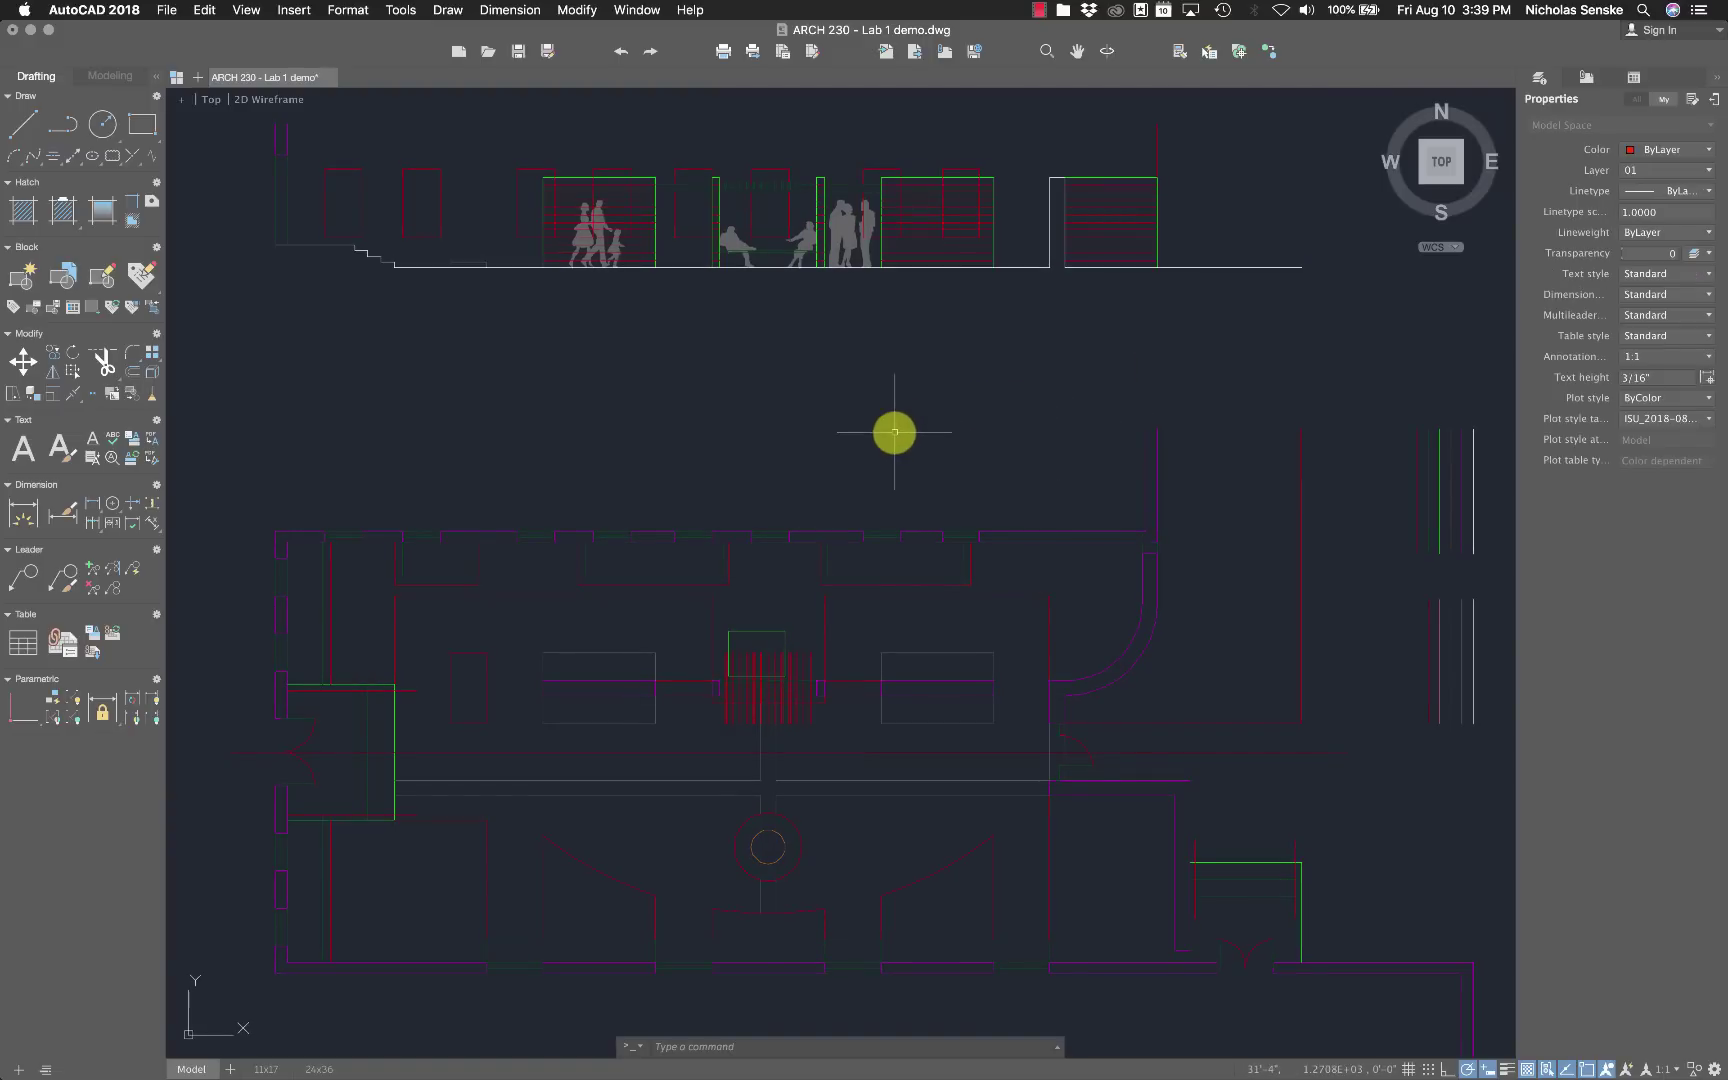